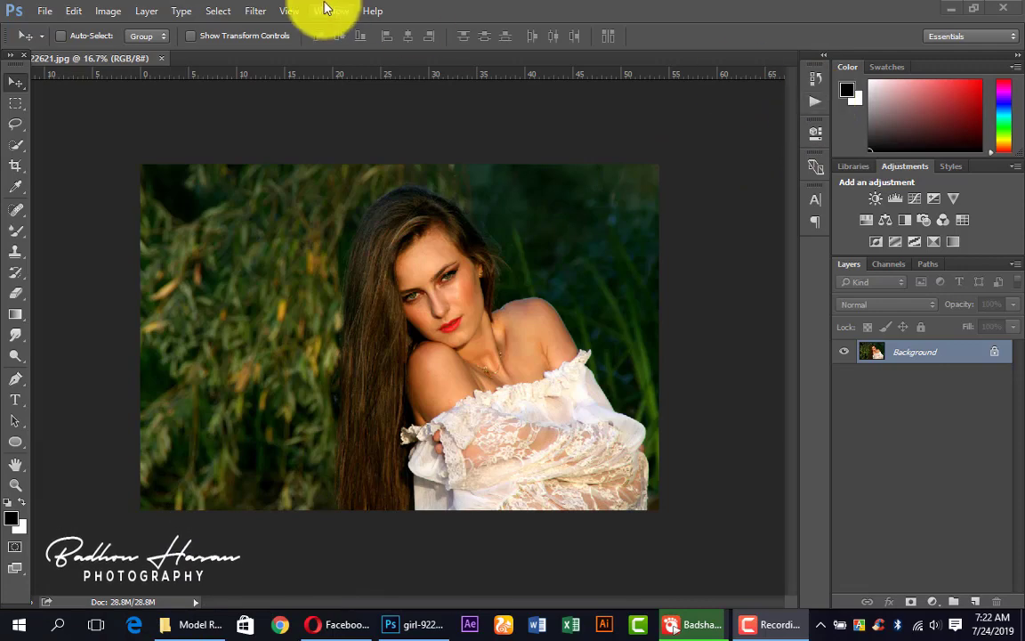
# Run the Cyan Badhon action from the Cyan Effect Badhon set to grade the photo teal-cyan
pyautogui.click(330, 11)
pyautogui.click(336, 104)
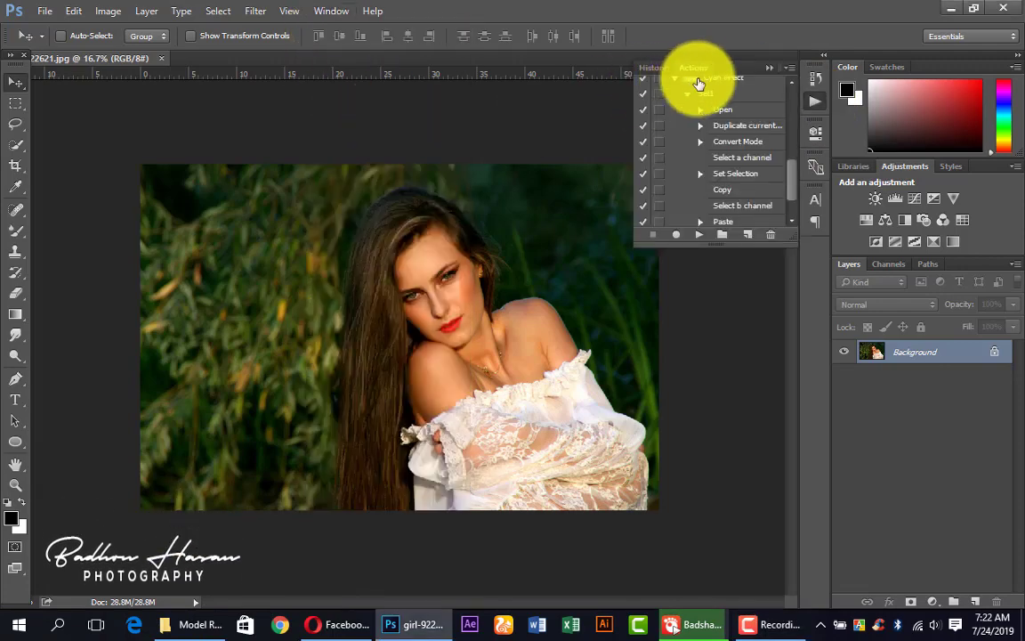
pyautogui.scroll(-1, 731, 194)
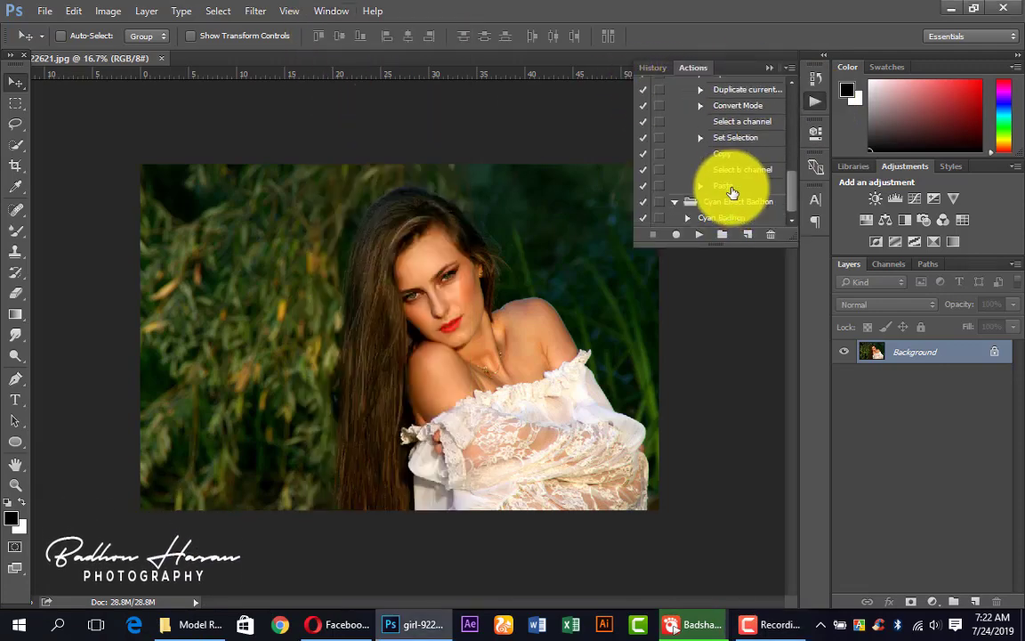
pyautogui.moveTo(730, 207); pyautogui.dragTo(698, 229)
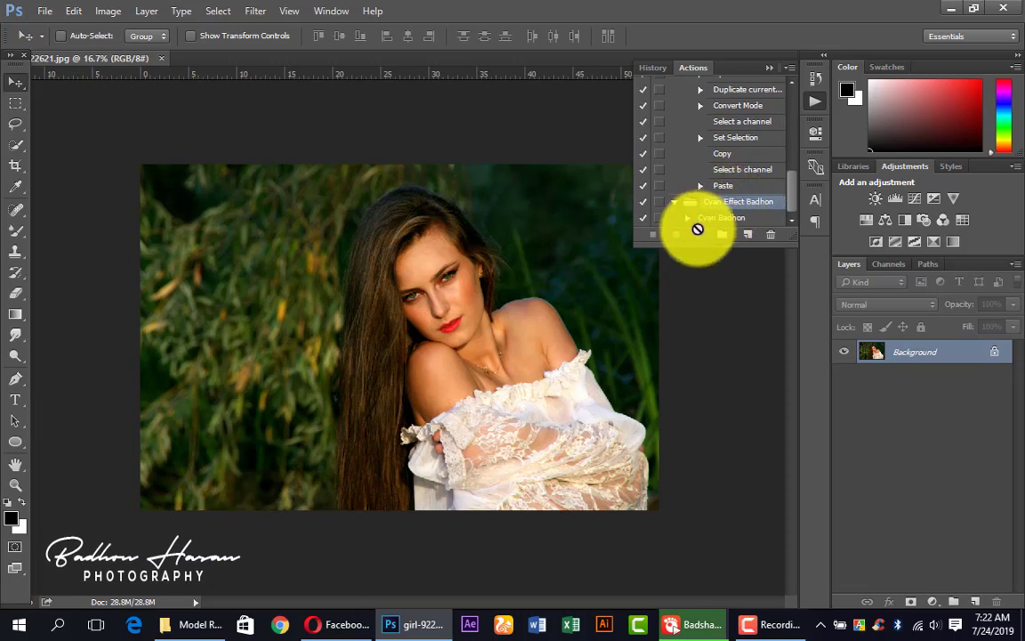
pyautogui.click(698, 218)
pyautogui.click(699, 235)
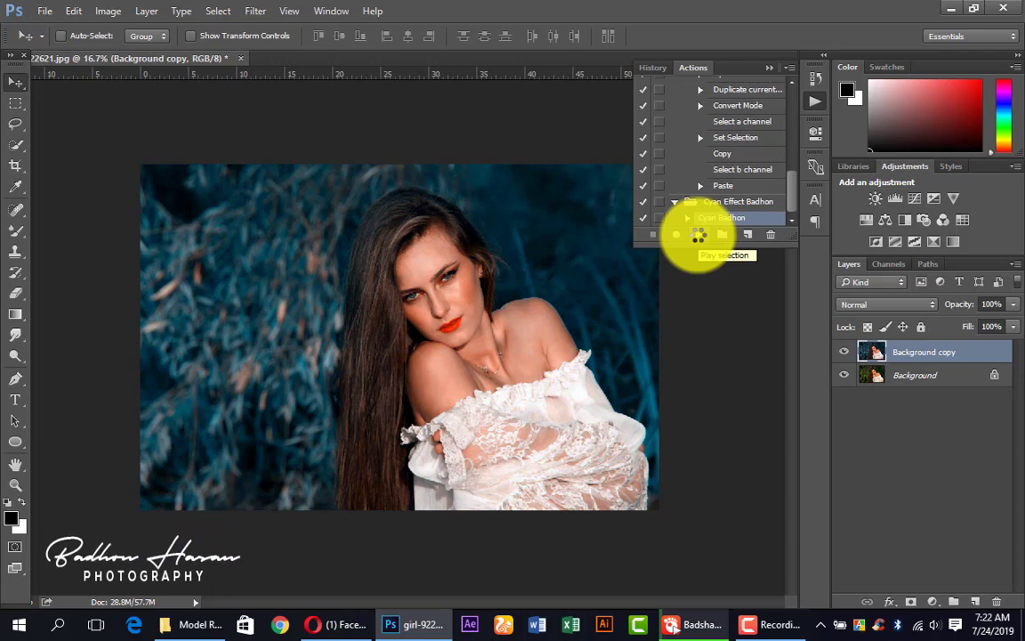
pyautogui.click(768, 71)
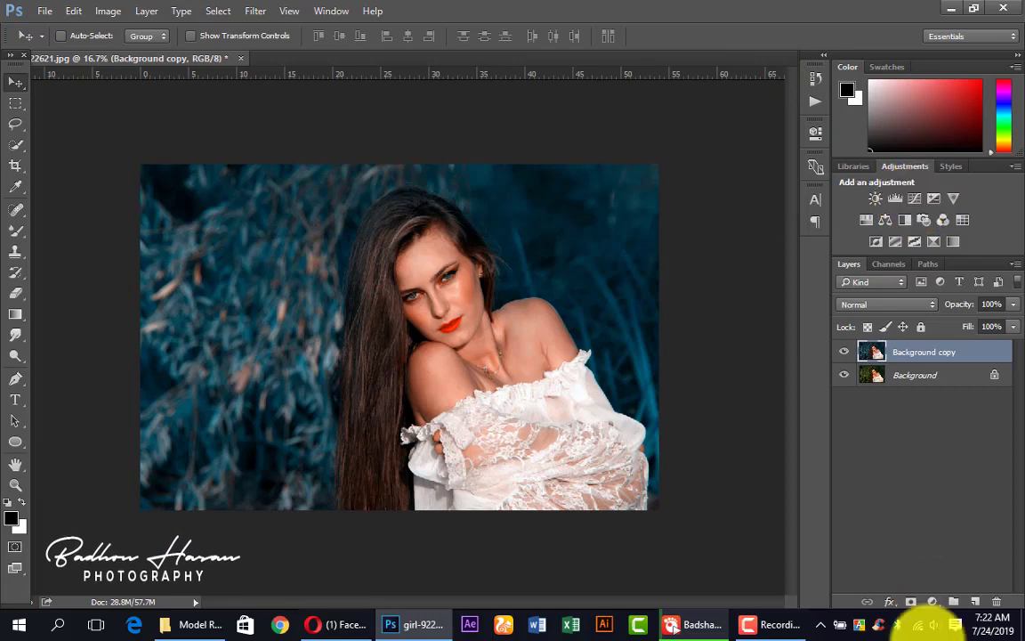
# Add a Curves layer with three RGB points, lifting shadows, midtones and highlights for contrast
pyautogui.click(937, 605)
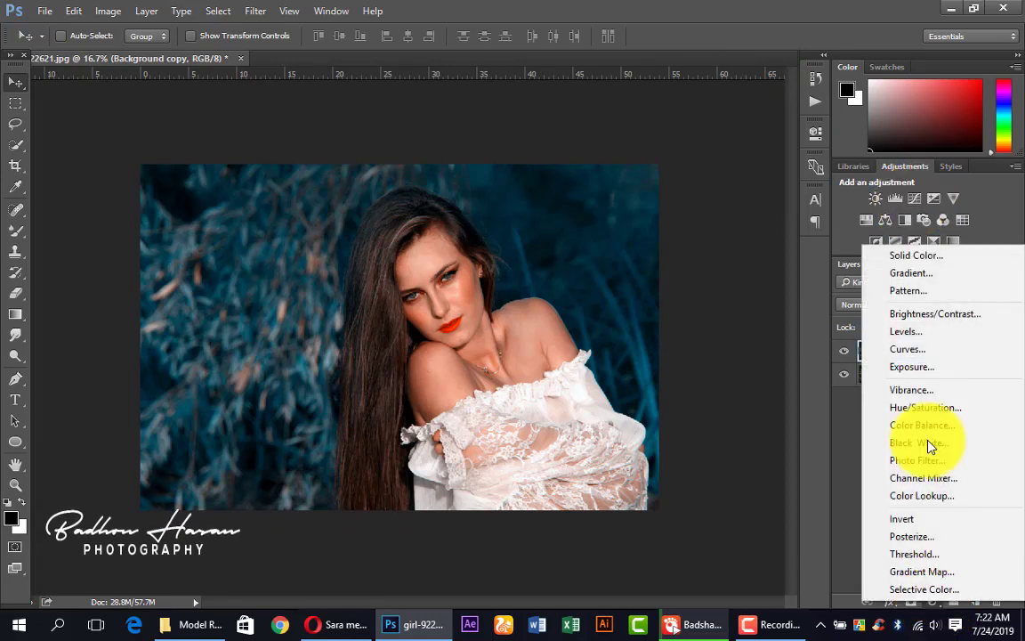
pyautogui.click(919, 350)
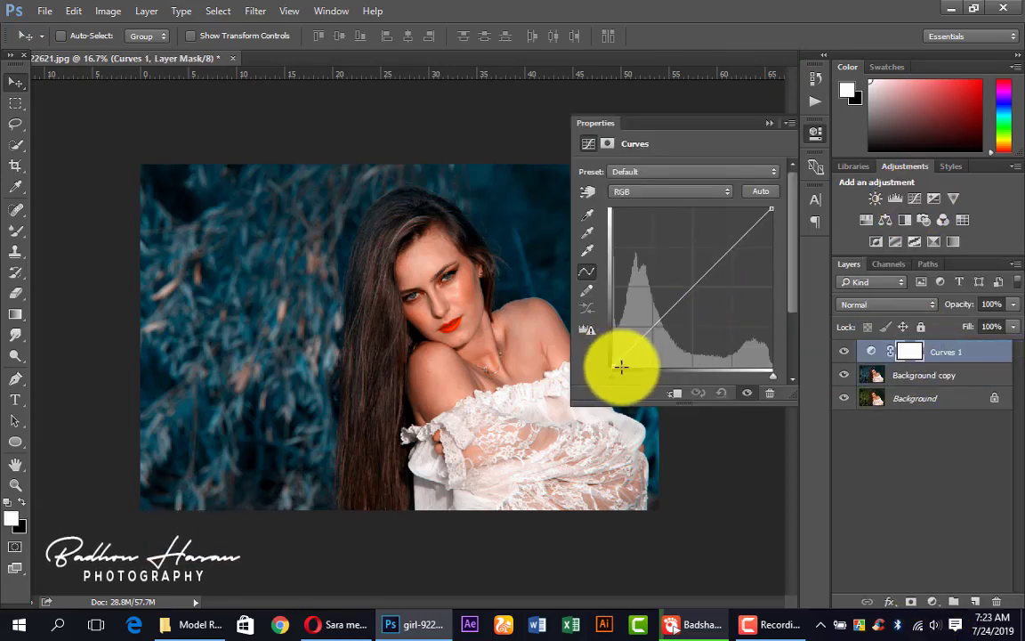
pyautogui.click(651, 328)
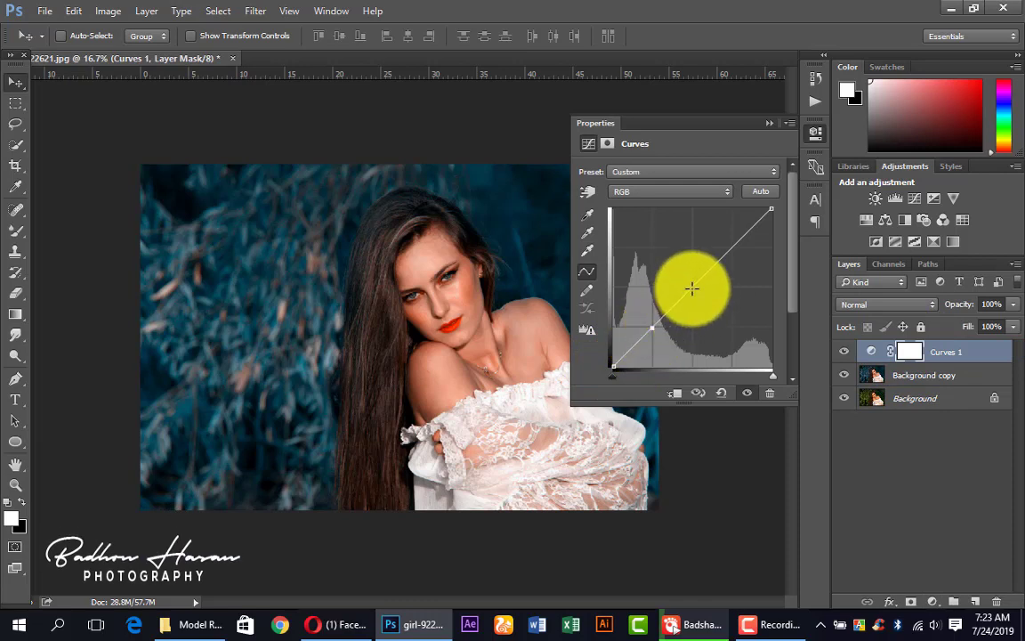
pyautogui.click(693, 288)
pyautogui.click(731, 249)
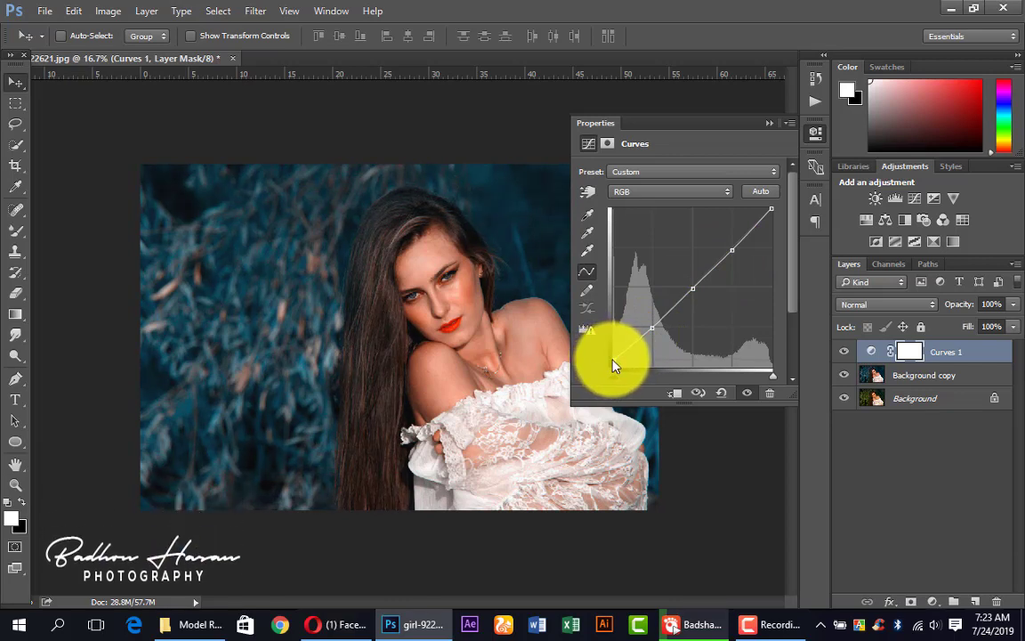
pyautogui.moveTo(607, 358); pyautogui.dragTo(612, 355)
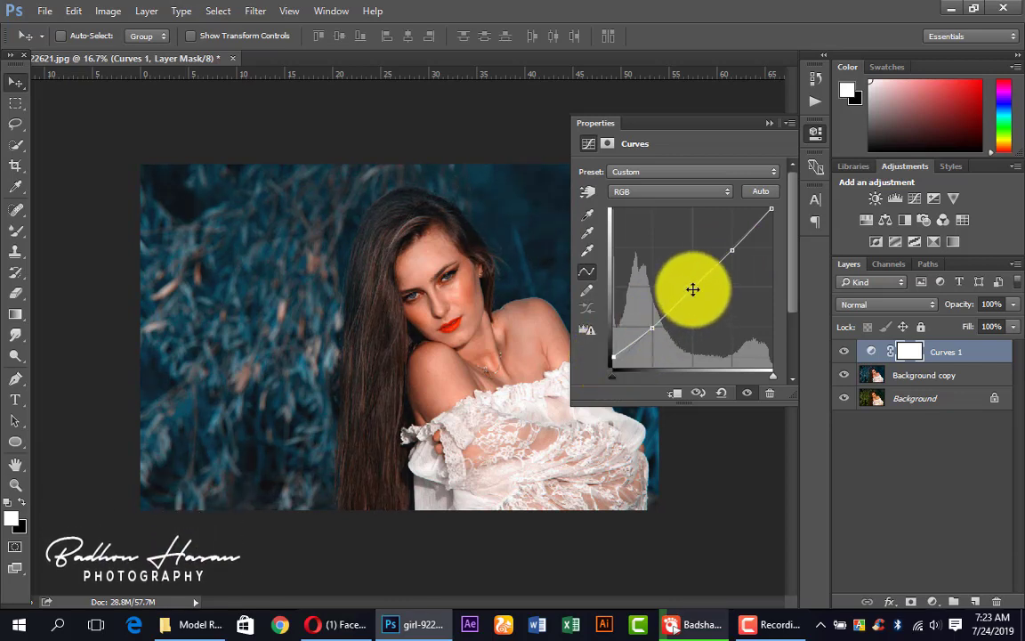
pyautogui.moveTo(693, 288); pyautogui.dragTo(688, 285)
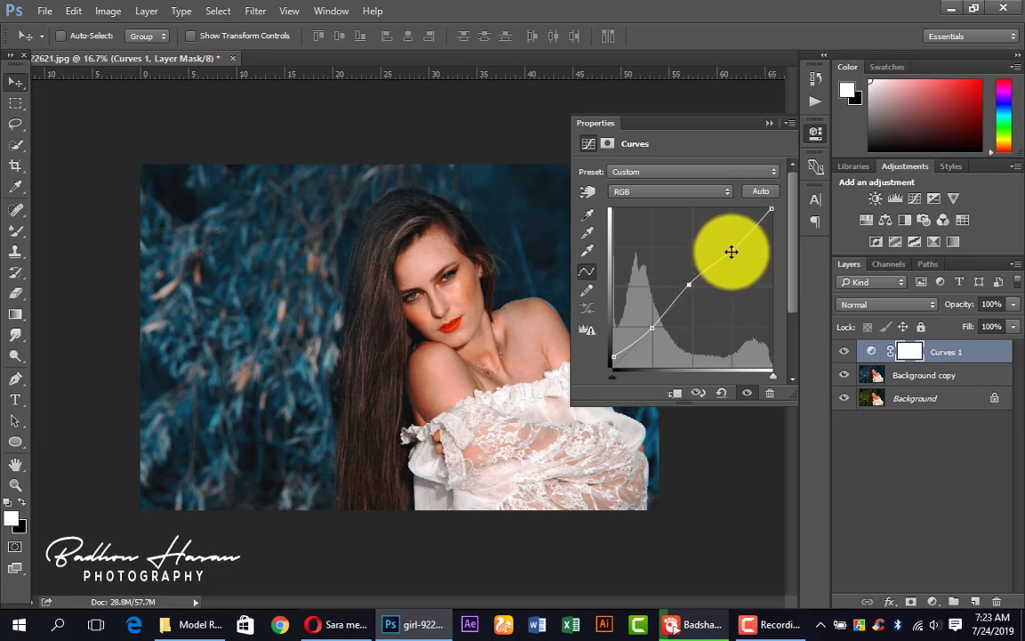
pyautogui.moveTo(738, 252); pyautogui.dragTo(727, 246)
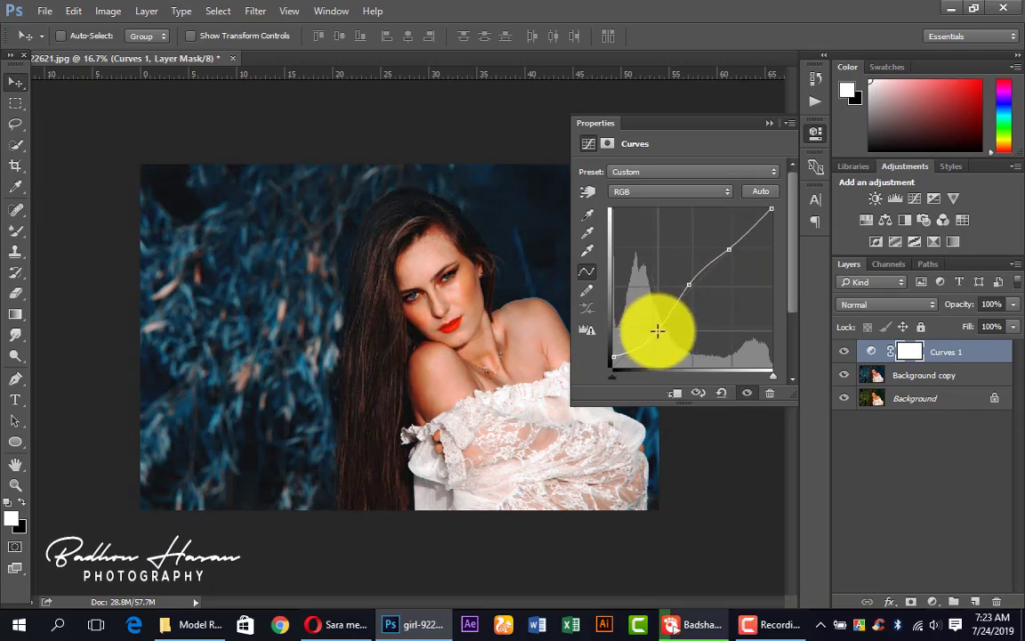
pyautogui.moveTo(653, 329); pyautogui.dragTo(648, 323)
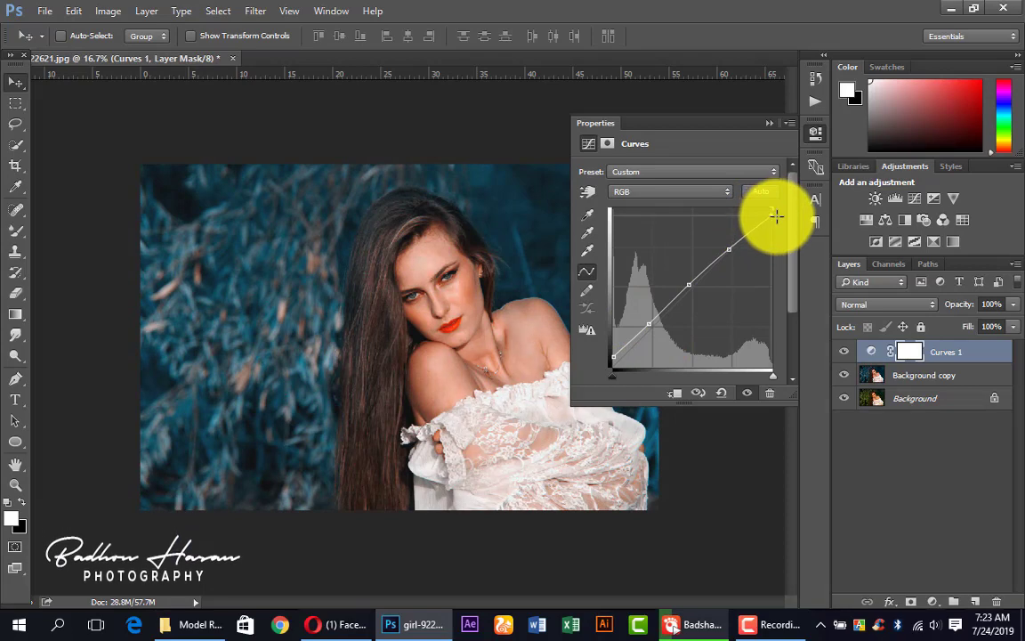
pyautogui.click(771, 123)
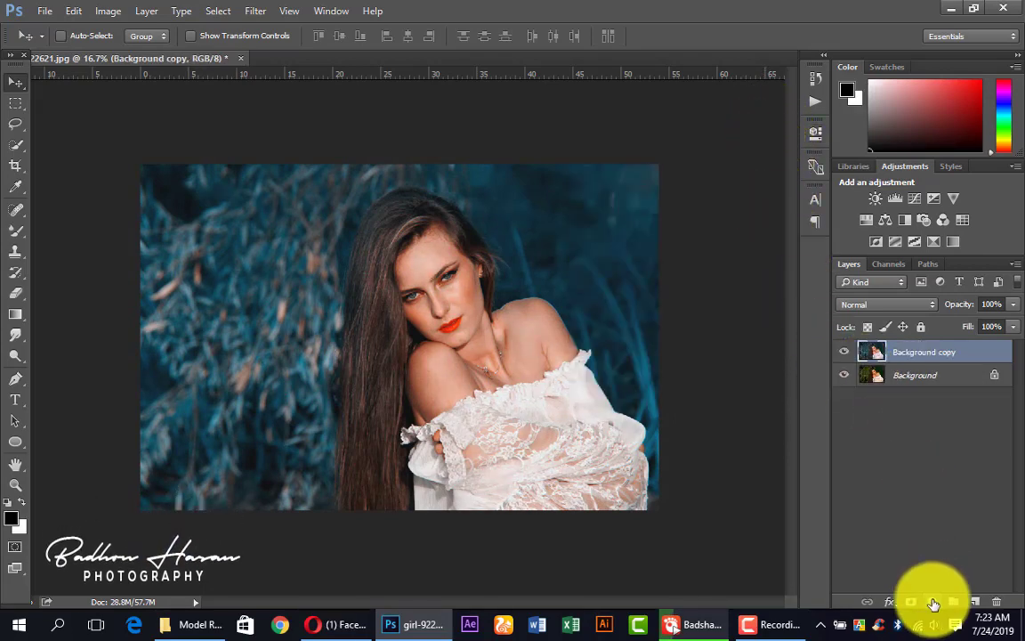
# Try a Brightness/Contrast adjustment layer, then delete it
pyautogui.click(933, 604)
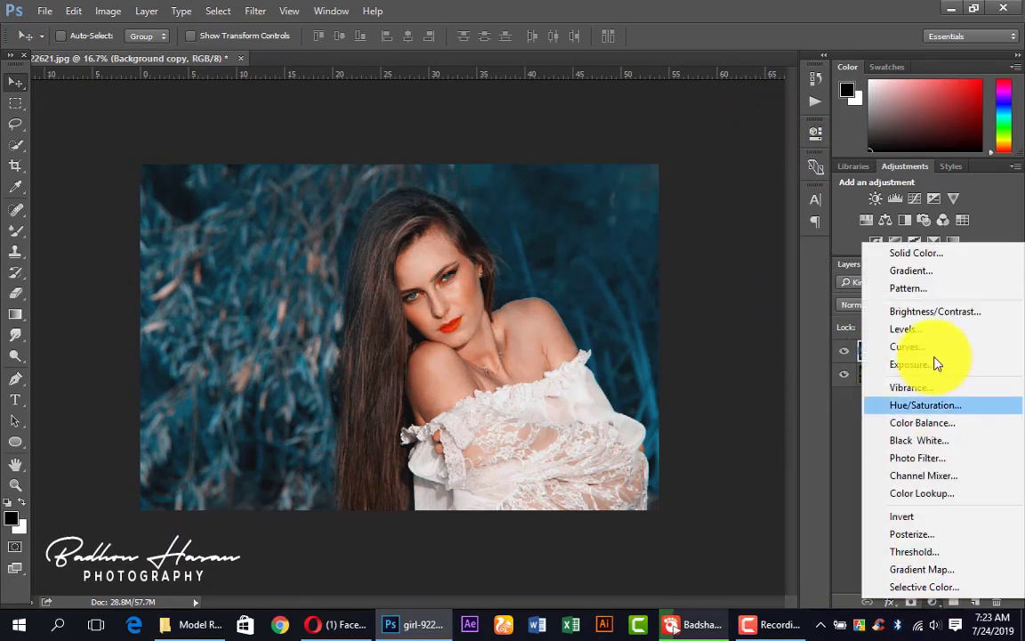
pyautogui.click(930, 310)
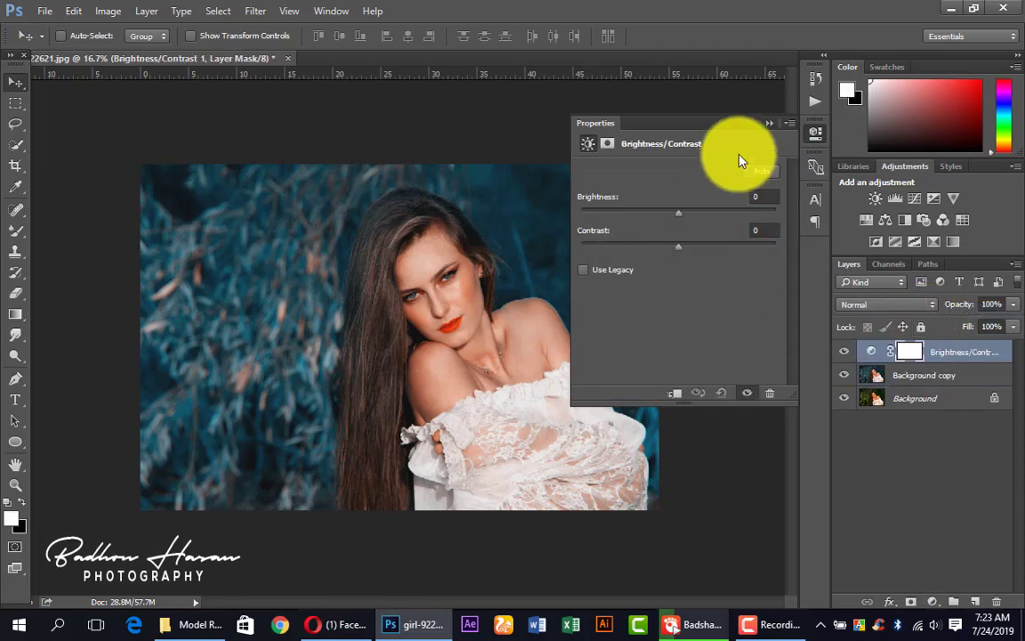
pyautogui.click(768, 122)
pyautogui.press('Delete')
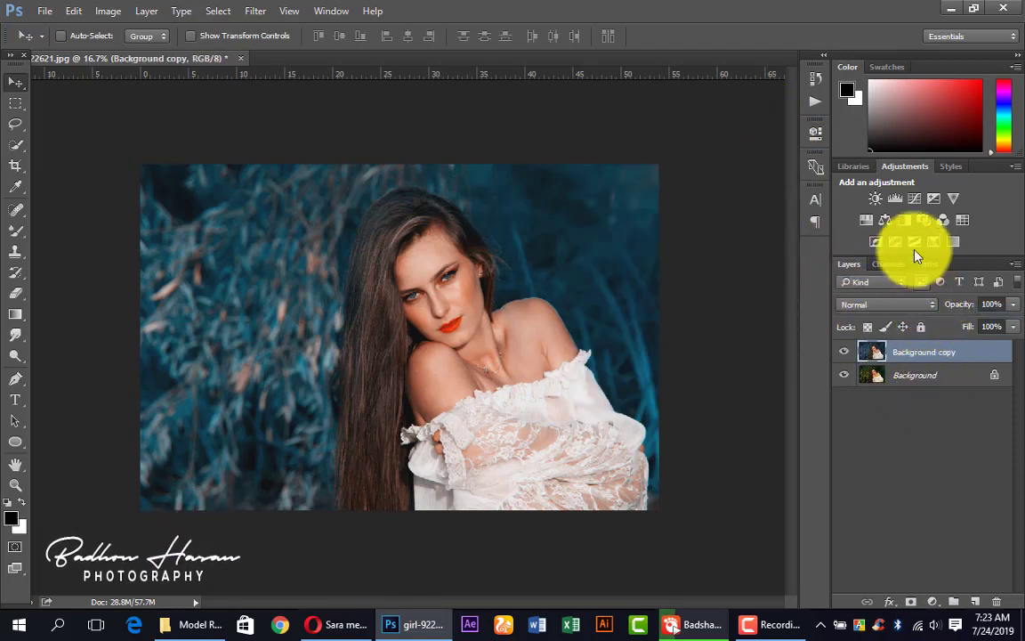
# Try a Levels layer with black input 16 and gamma 1.06, then delete it
pyautogui.click(898, 204)
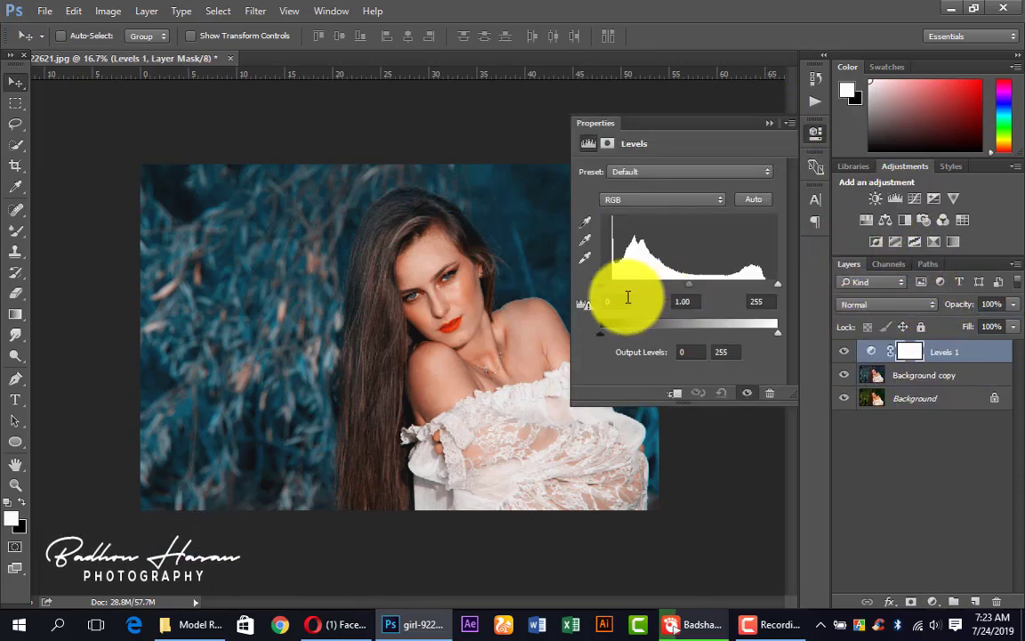
pyautogui.moveTo(605, 289); pyautogui.dragTo(616, 289)
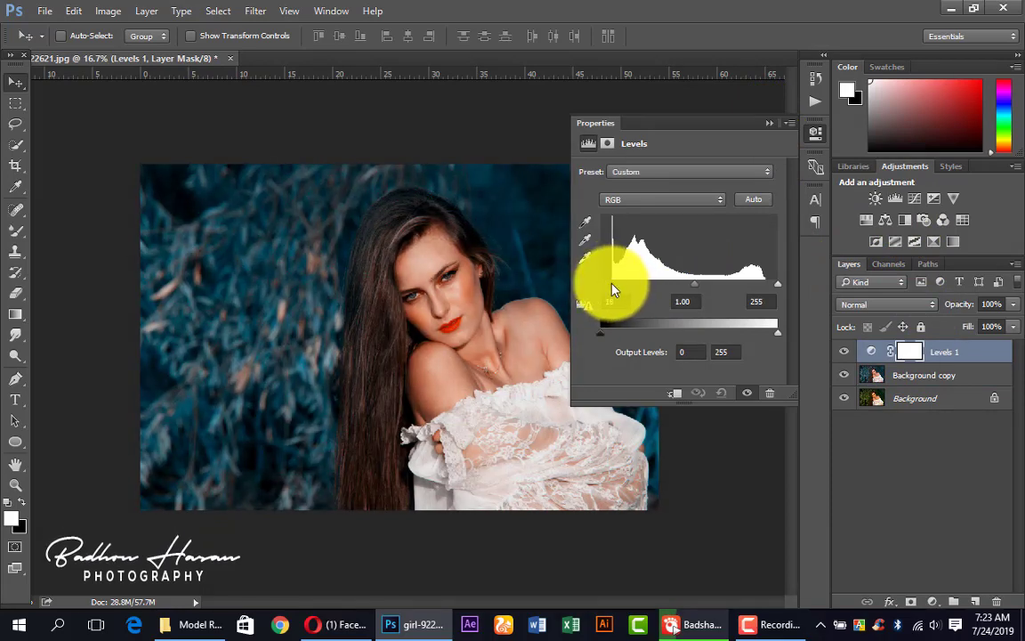
pyautogui.moveTo(694, 285); pyautogui.dragTo(690, 285)
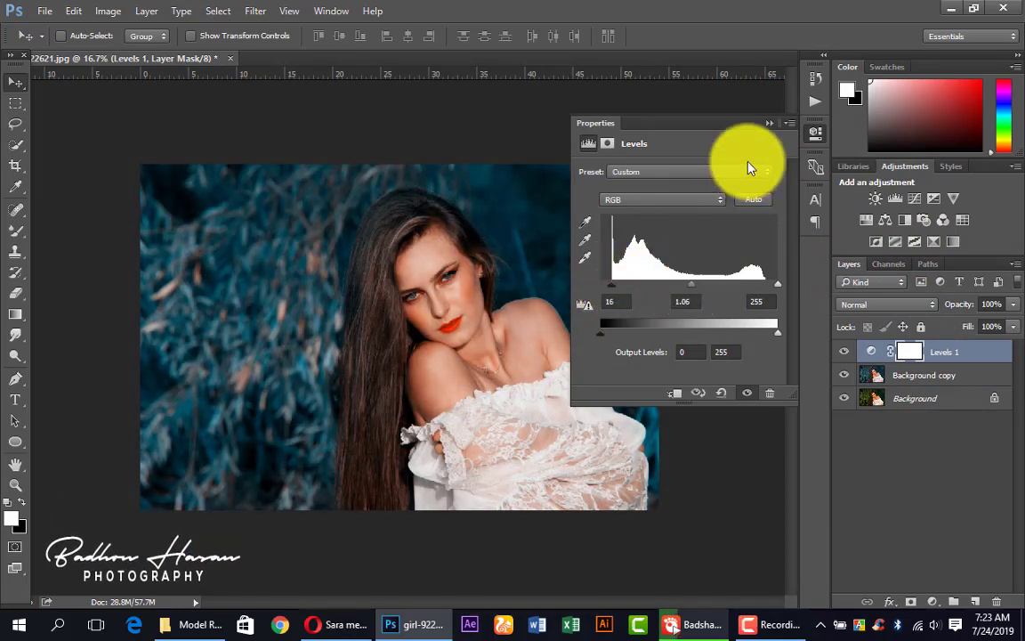
pyautogui.click(770, 123)
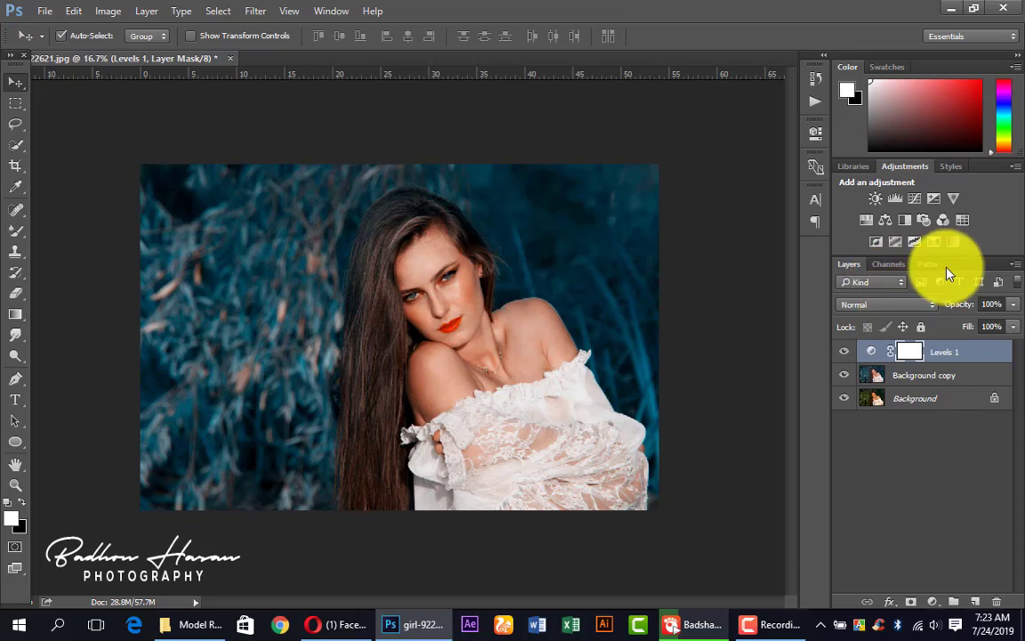
pyautogui.press('Delete')
# Try an Exposure layer with a slightly raised Offset, then delete it
pyautogui.click(933, 199)
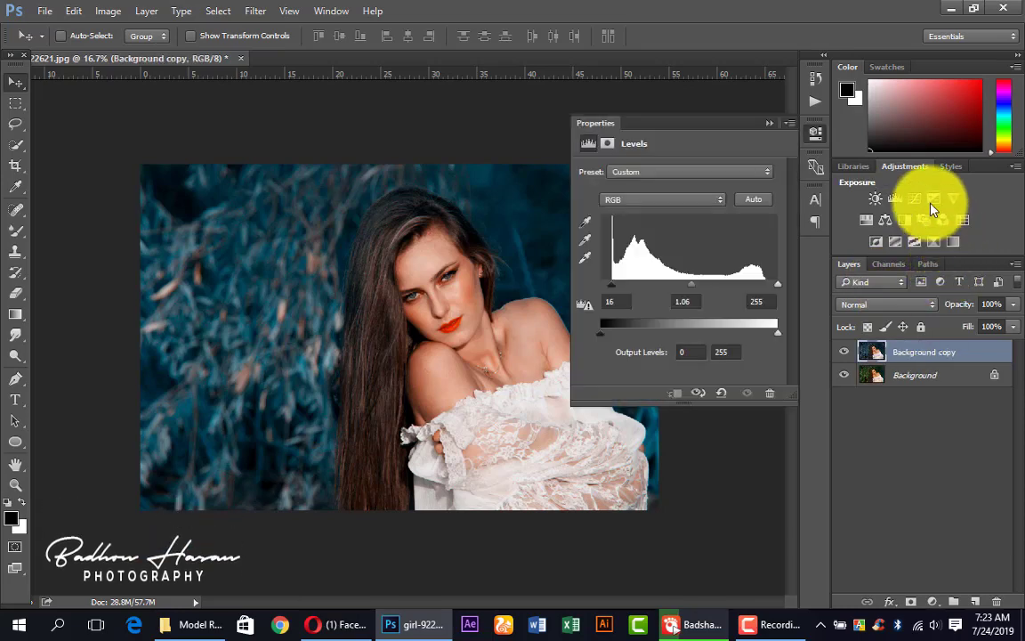
pyautogui.moveTo(680, 243); pyautogui.dragTo(682, 252)
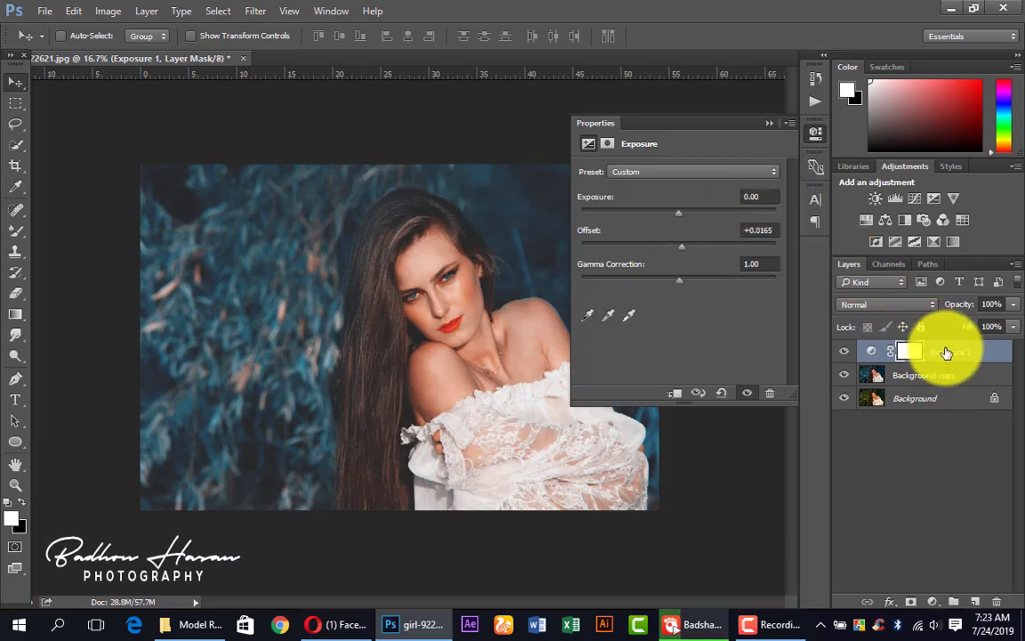
pyautogui.press('Delete')
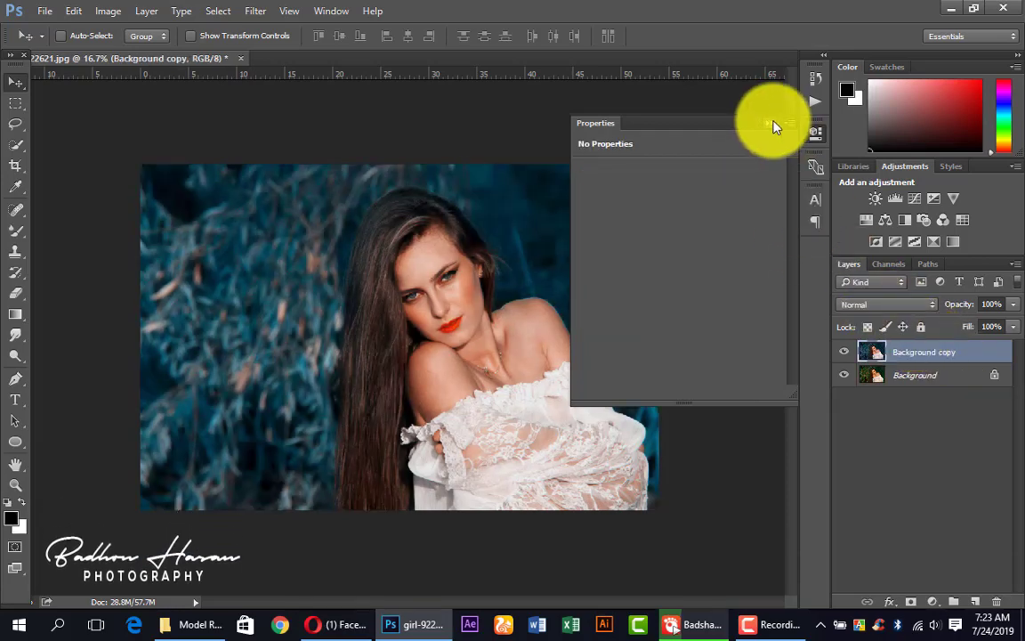
pyautogui.click(770, 123)
# Zoom to 50% on the face and smooth the lip and cheek skin with the Mixer Brush (Wet 8%, Load 75%, Mix 90%)
pyautogui.click(452, 291)
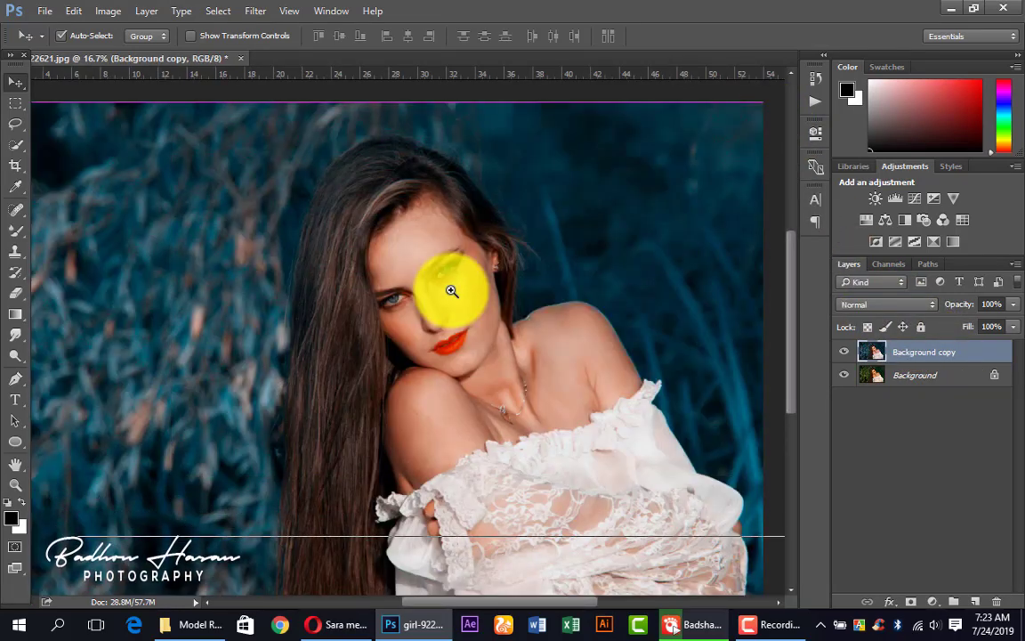
pyautogui.click(445, 272)
pyautogui.click(427, 232)
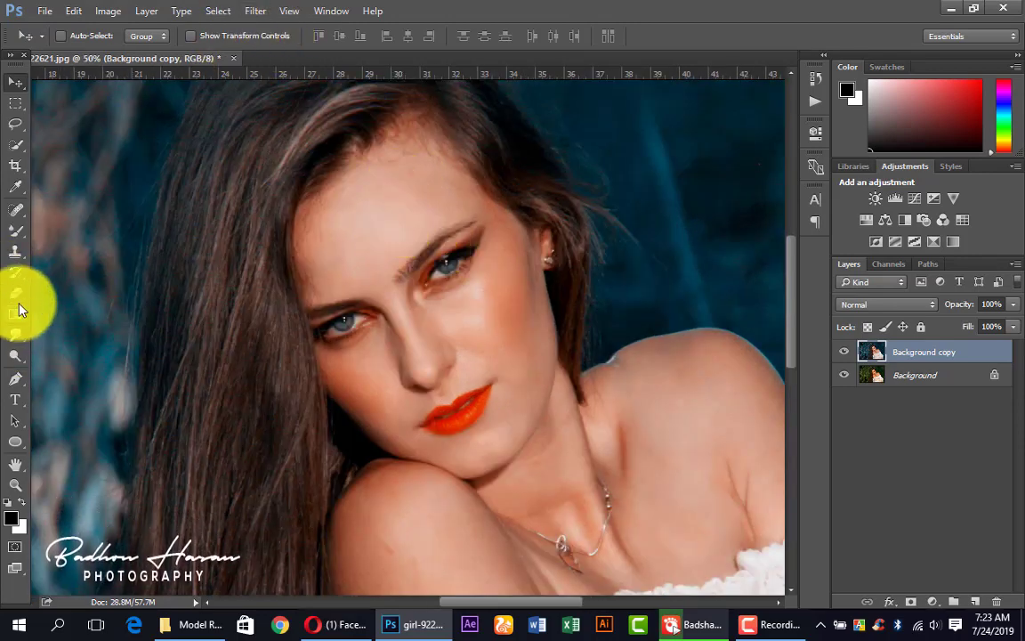
pyautogui.click(17, 233)
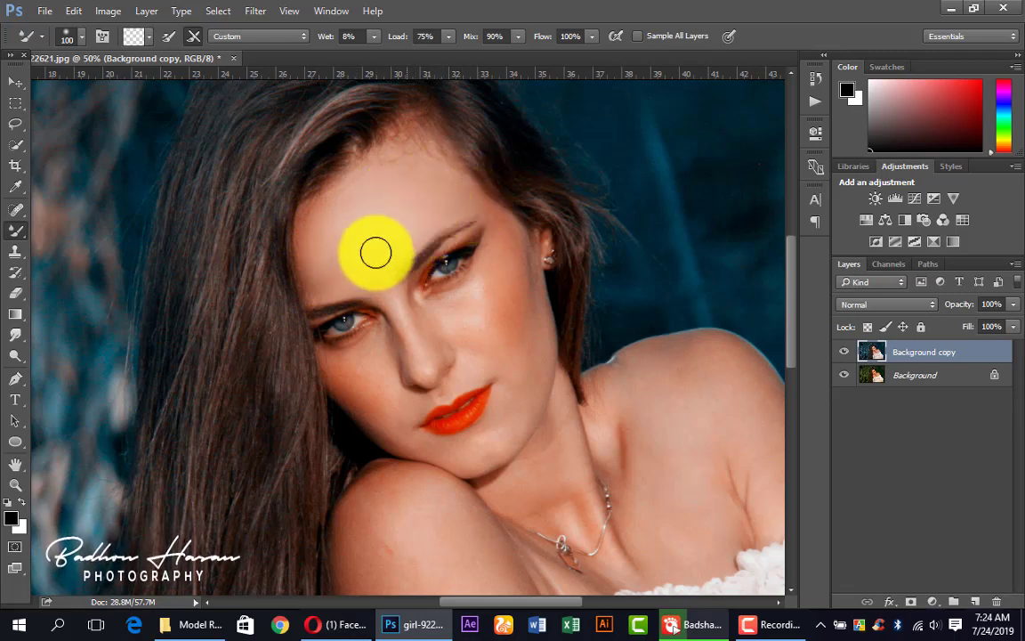
pyautogui.scroll(-1, 548, 245)
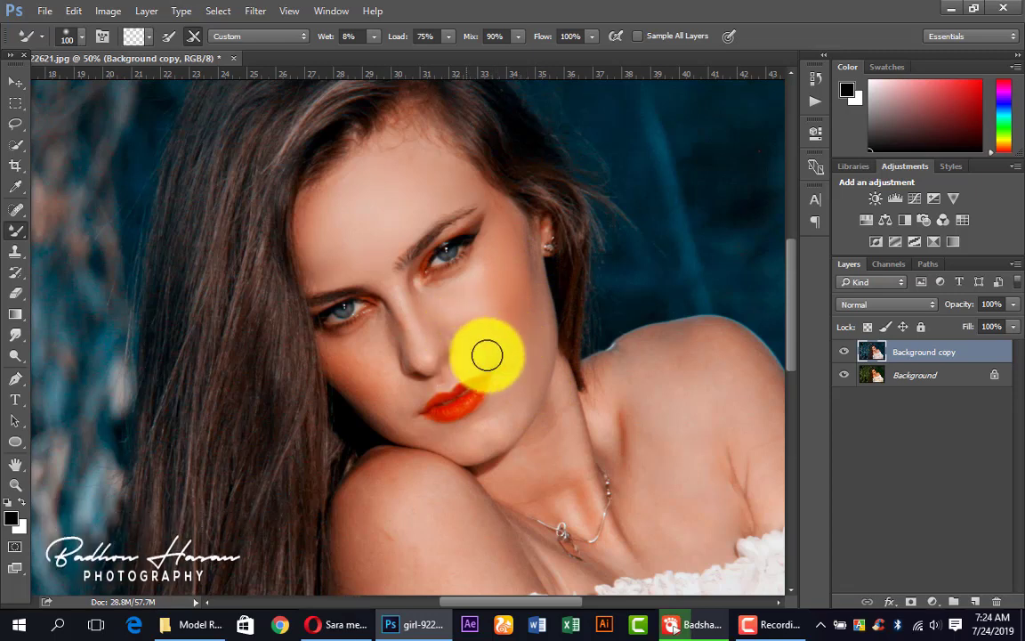
pyautogui.moveTo(495, 412); pyautogui.dragTo(509, 423)
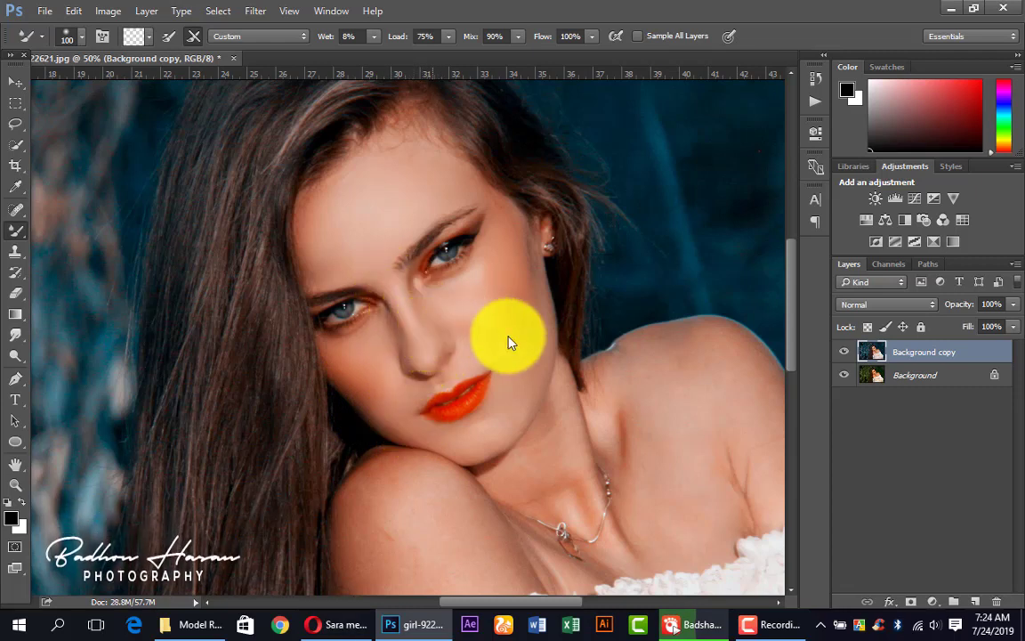
pyautogui.scroll(-2, 508, 343)
pyautogui.scroll(-2, 544, 366)
pyautogui.scroll(-1, 418, 462)
# Smooth the shoulder, neck and chest skin with the Mixer Brush, resizing it around 90-125 px
pyautogui.scroll(-1, 424, 433)
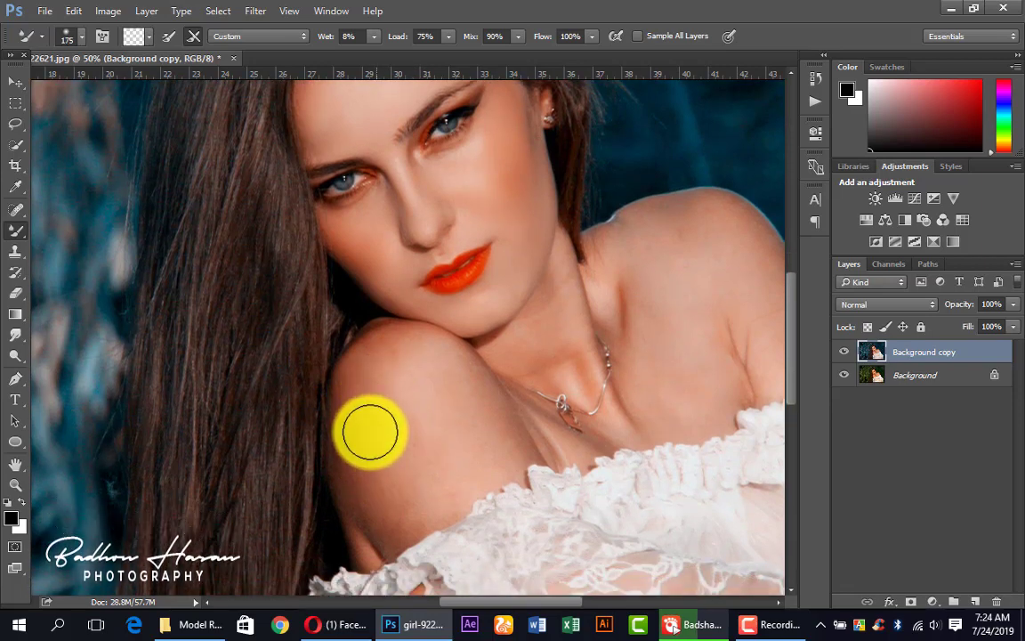
pyautogui.moveTo(372, 349)
pyautogui.mouseDown()
pyautogui.moveTo(492, 412)
pyautogui.moveTo(469, 487)
pyautogui.moveTo(438, 478)
pyautogui.moveTo(425, 394)
pyautogui.moveTo(381, 516)
pyautogui.moveTo(401, 451)
pyautogui.moveTo(389, 359)
pyautogui.moveTo(448, 361)
pyautogui.moveTo(467, 427)
pyautogui.moveTo(434, 436)
pyautogui.mouseUp()
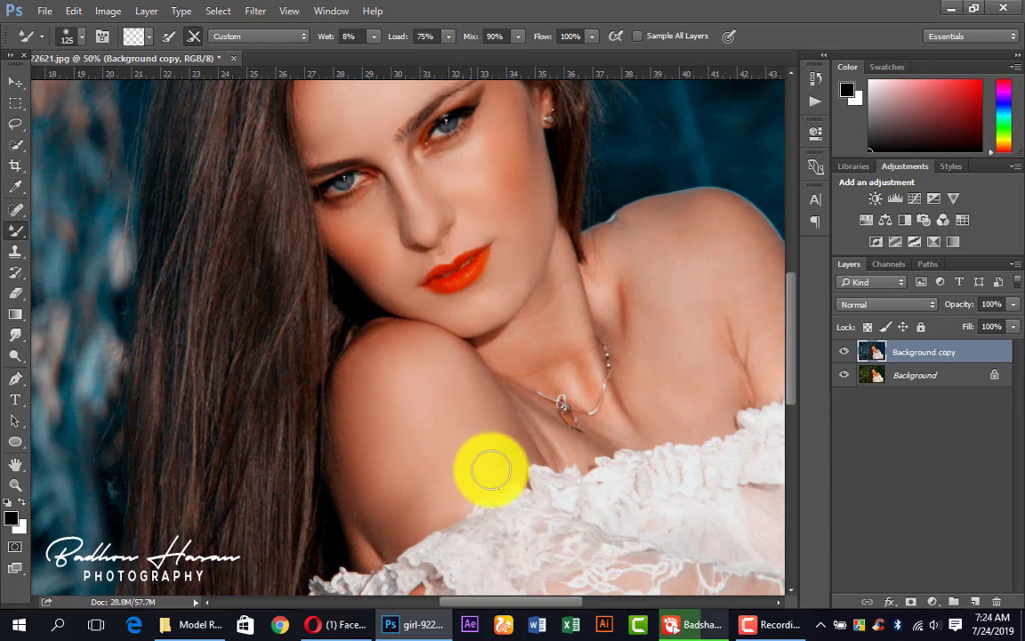
pyautogui.moveTo(491, 470)
pyautogui.mouseDown()
pyautogui.moveTo(469, 414)
pyautogui.moveTo(509, 451)
pyautogui.moveTo(648, 318)
pyautogui.moveTo(675, 366)
pyautogui.moveTo(658, 324)
pyautogui.moveTo(627, 305)
pyautogui.moveTo(705, 284)
pyautogui.moveTo(728, 327)
pyautogui.moveTo(703, 373)
pyautogui.moveTo(652, 365)
pyautogui.moveTo(682, 469)
pyautogui.moveTo(716, 453)
pyautogui.moveTo(659, 477)
pyautogui.moveTo(563, 389)
pyautogui.moveTo(565, 338)
pyautogui.moveTo(563, 393)
pyautogui.moveTo(582, 417)
pyautogui.moveTo(551, 371)
pyautogui.moveTo(512, 410)
pyautogui.moveTo(528, 428)
pyautogui.moveTo(640, 450)
pyautogui.moveTo(396, 474)
pyautogui.mouseUp()
pyautogui.scroll(1, 668, 294)
pyautogui.scroll(2, 668, 294)
pyautogui.press('[')
pyautogui.press('[')
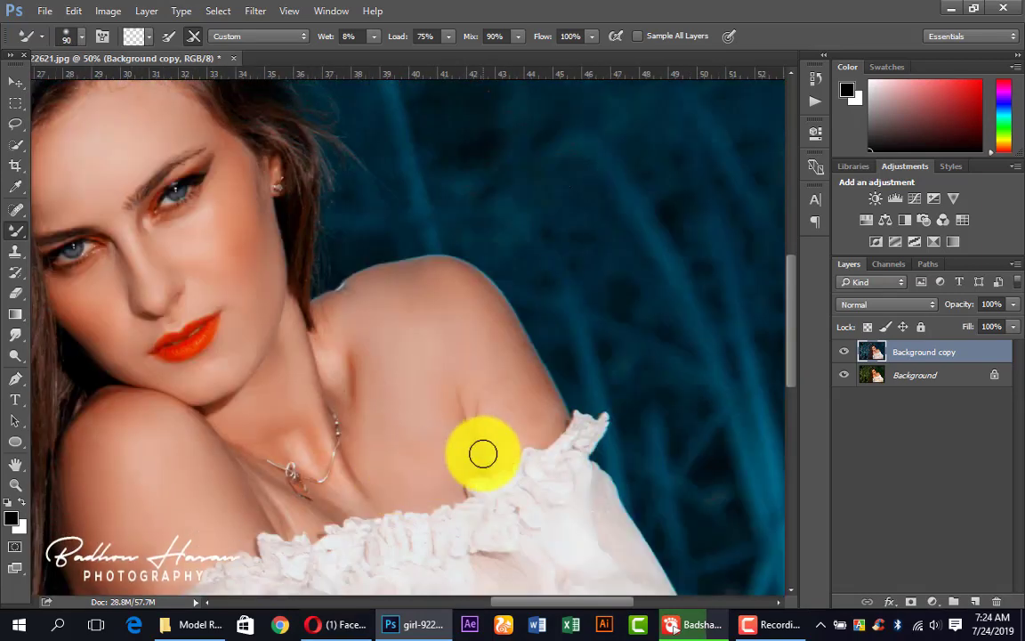
pyautogui.press(']')
pyautogui.moveTo(521, 368)
pyautogui.mouseDown()
pyautogui.moveTo(503, 311)
pyautogui.moveTo(440, 279)
pyautogui.moveTo(476, 304)
pyautogui.moveTo(524, 396)
pyautogui.moveTo(504, 421)
pyautogui.moveTo(522, 393)
pyautogui.moveTo(545, 428)
pyautogui.moveTo(504, 451)
pyautogui.moveTo(495, 365)
pyautogui.moveTo(572, 405)
pyautogui.moveTo(425, 343)
pyautogui.moveTo(303, 312)
pyautogui.moveTo(55, 128)
pyautogui.mouseUp()
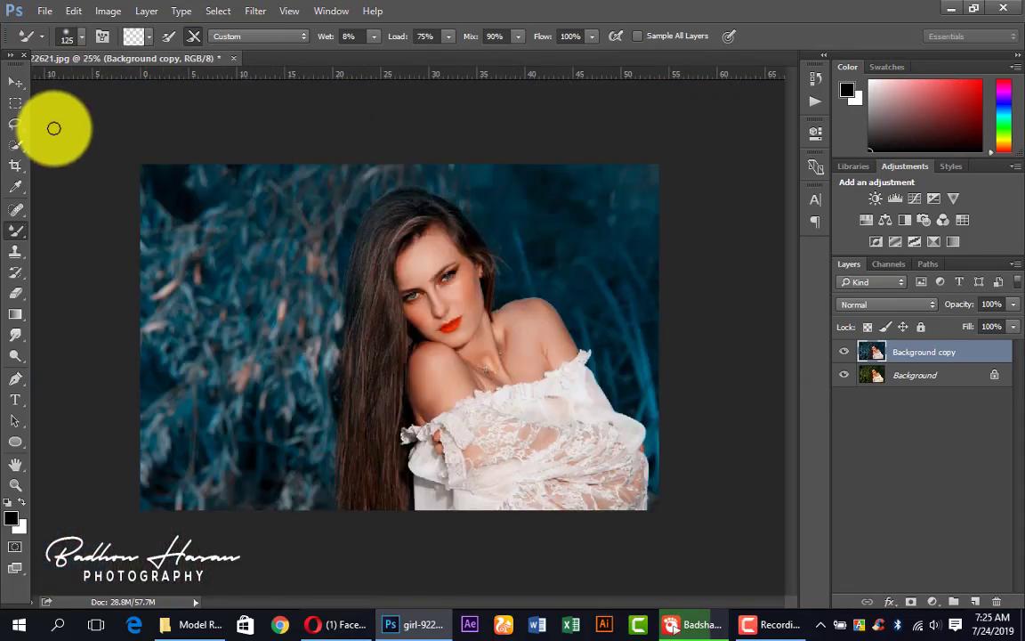
# Add an Exposure adjustment layer with a slightly raised Offset and collapse its Properties
pyautogui.click(15, 82)
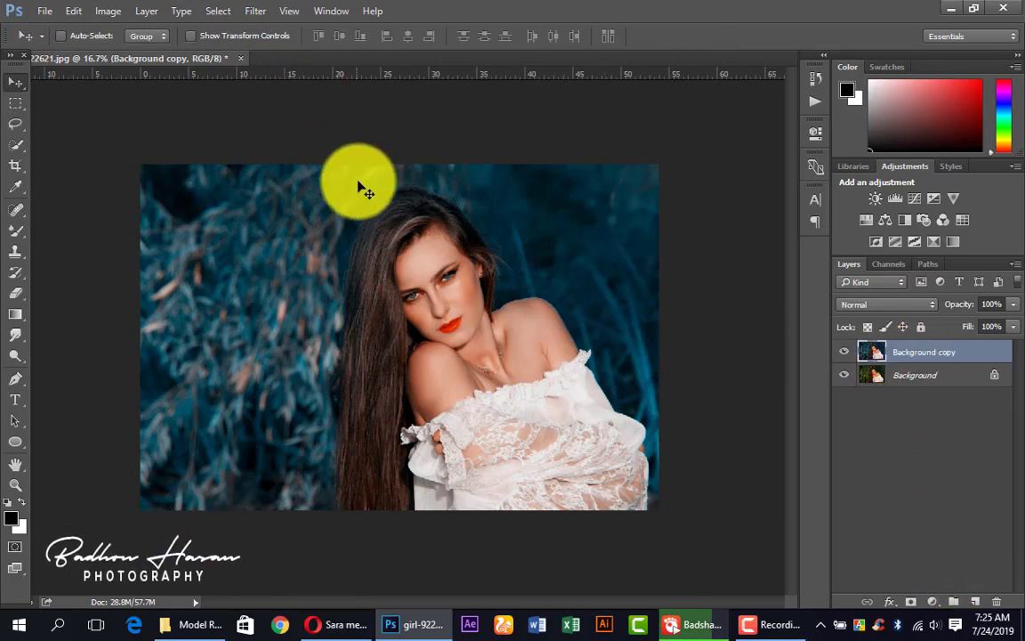
pyautogui.click(934, 198)
pyautogui.click(683, 250)
pyautogui.moveTo(682, 252); pyautogui.dragTo(681, 254)
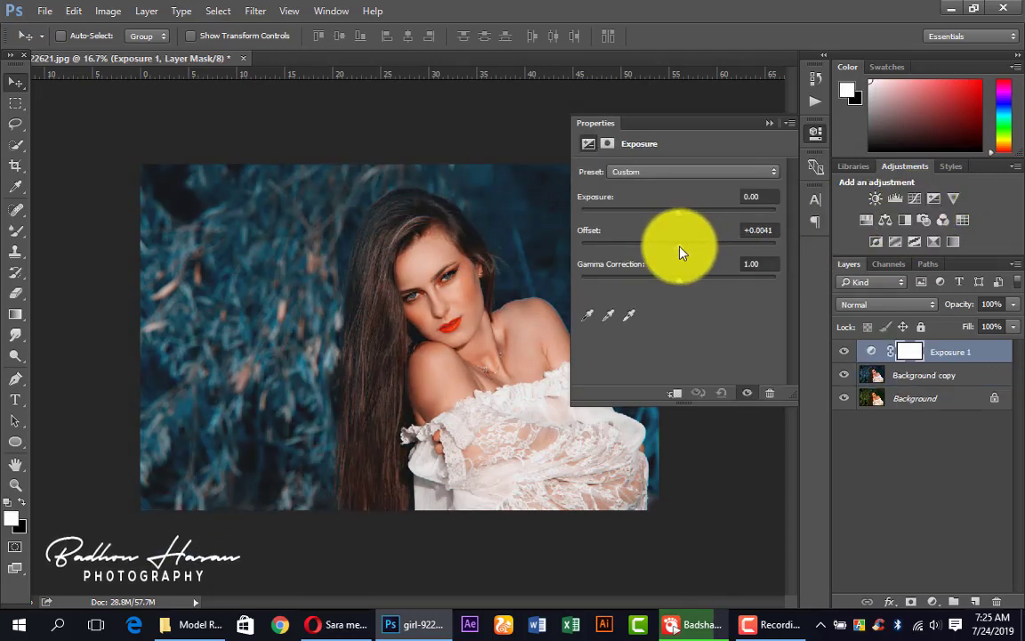
pyautogui.click(769, 123)
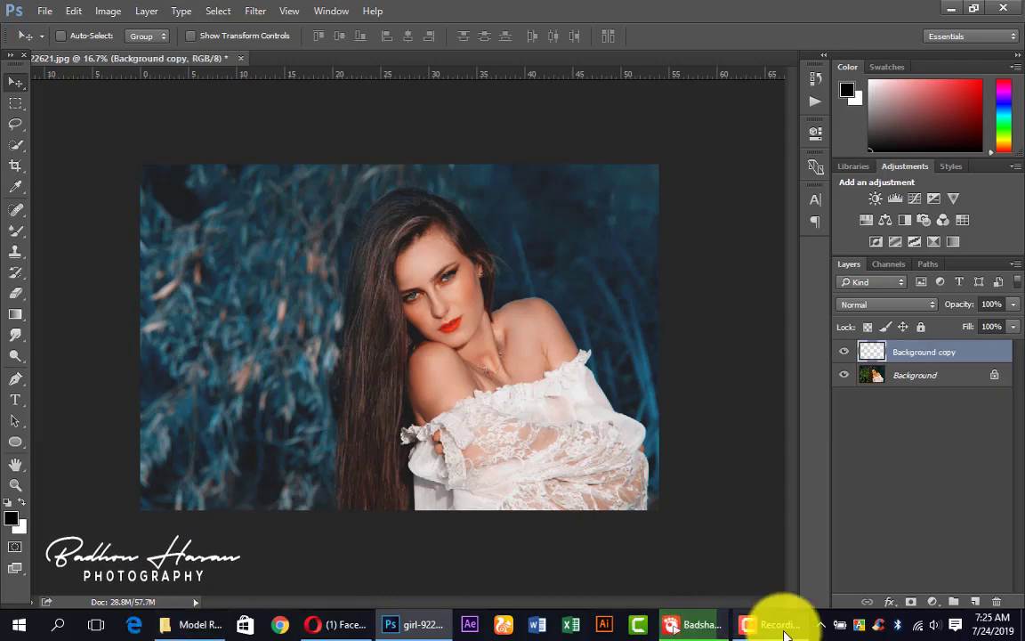
pyautogui.click(774, 625)
# Duplicate the fashion photo's Background layer into a Background copy
pyautogui.click(945, 561)
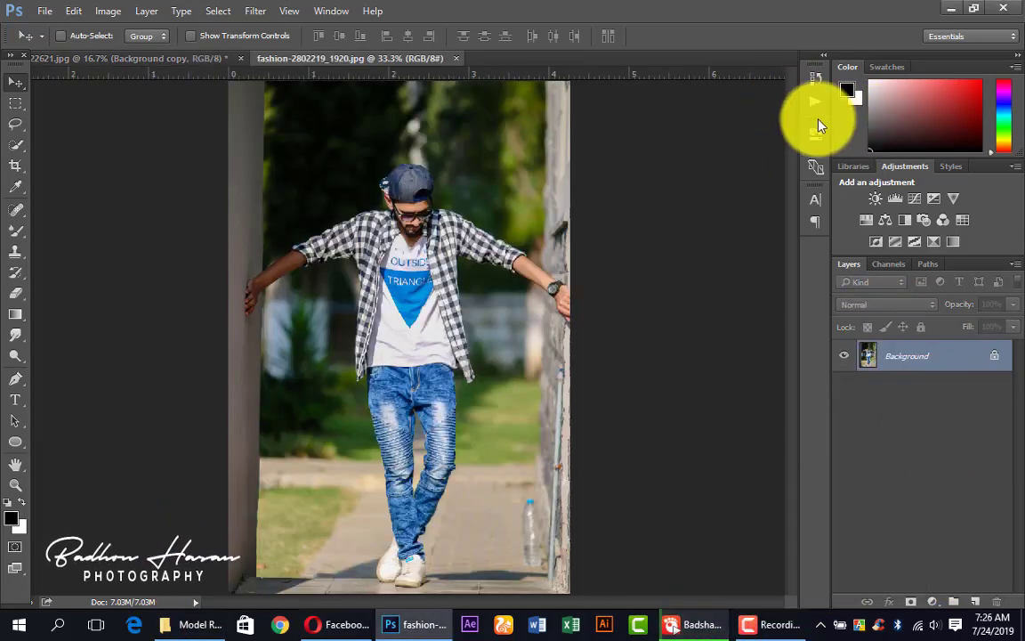
pyautogui.click(815, 100)
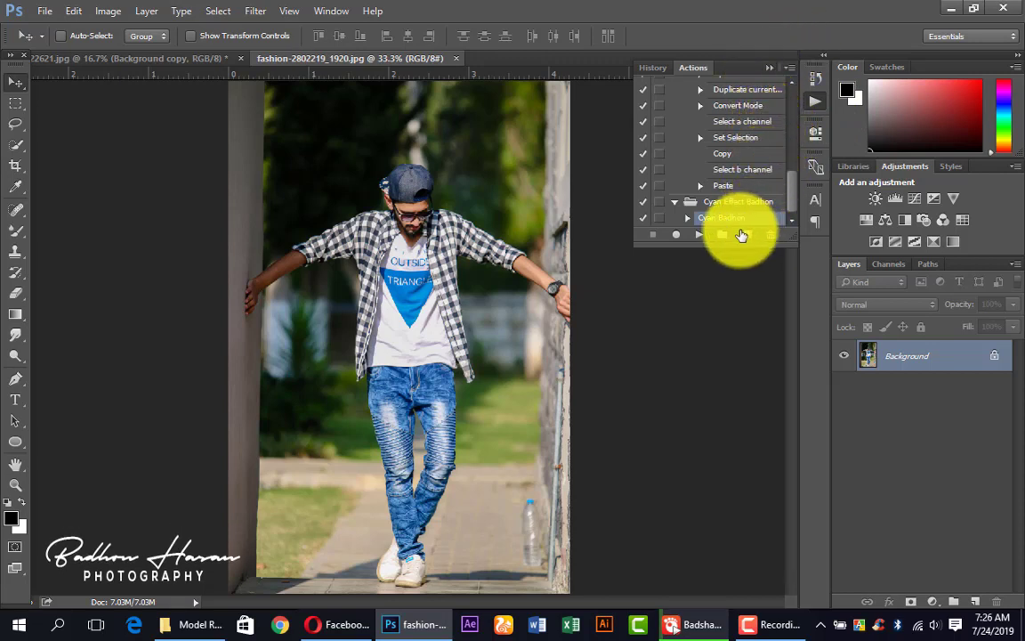
pyautogui.click(771, 69)
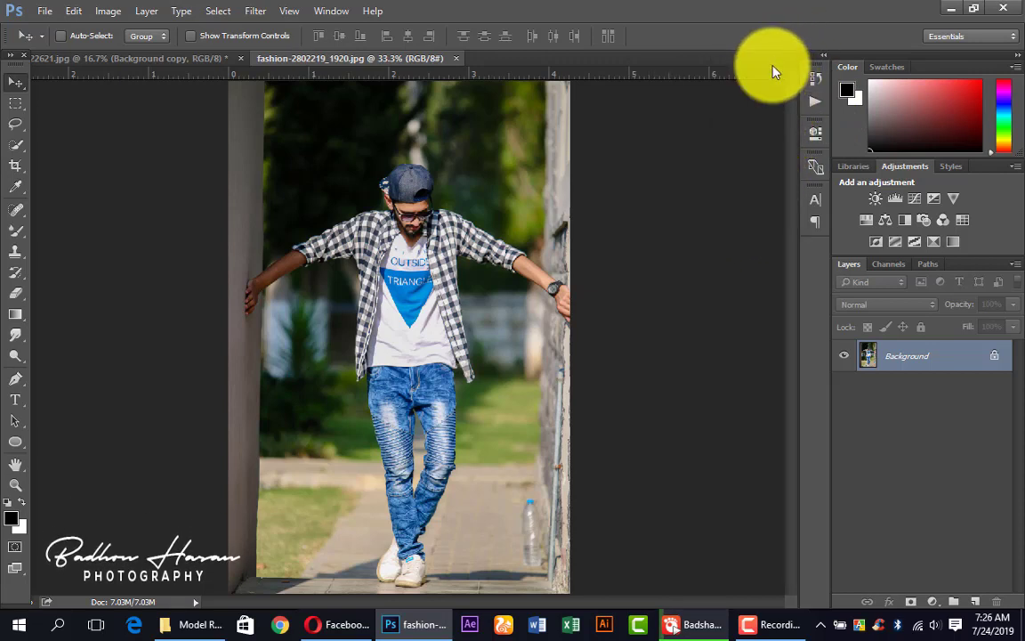
pyautogui.moveTo(970, 357); pyautogui.dragTo(975, 600)
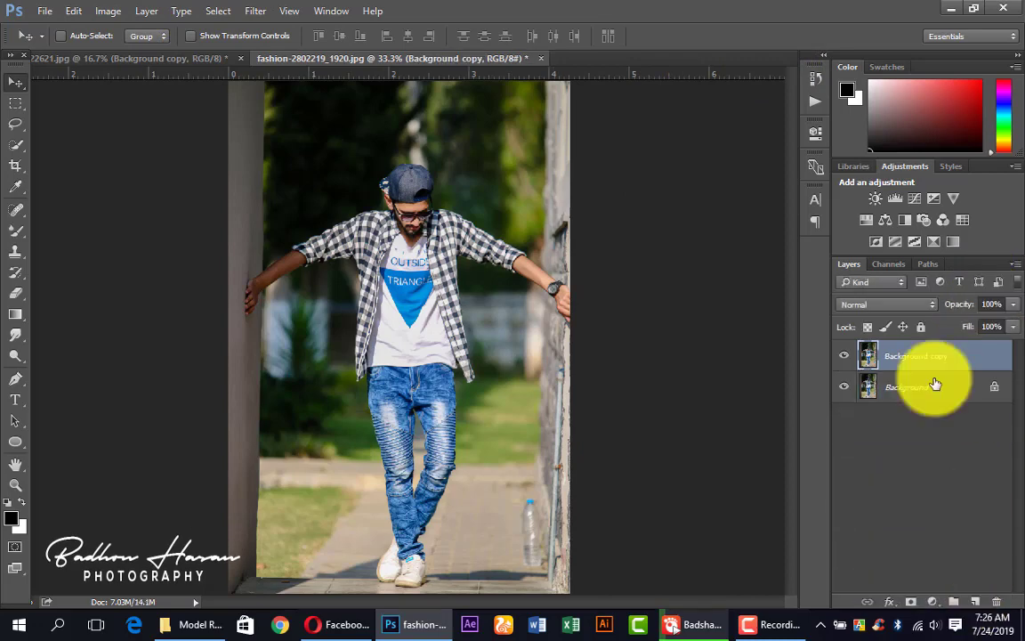
# Convert to Lab Color without flattening and view the a and b channels
pyautogui.click(100, 12)
pyautogui.moveTo(118, 30)
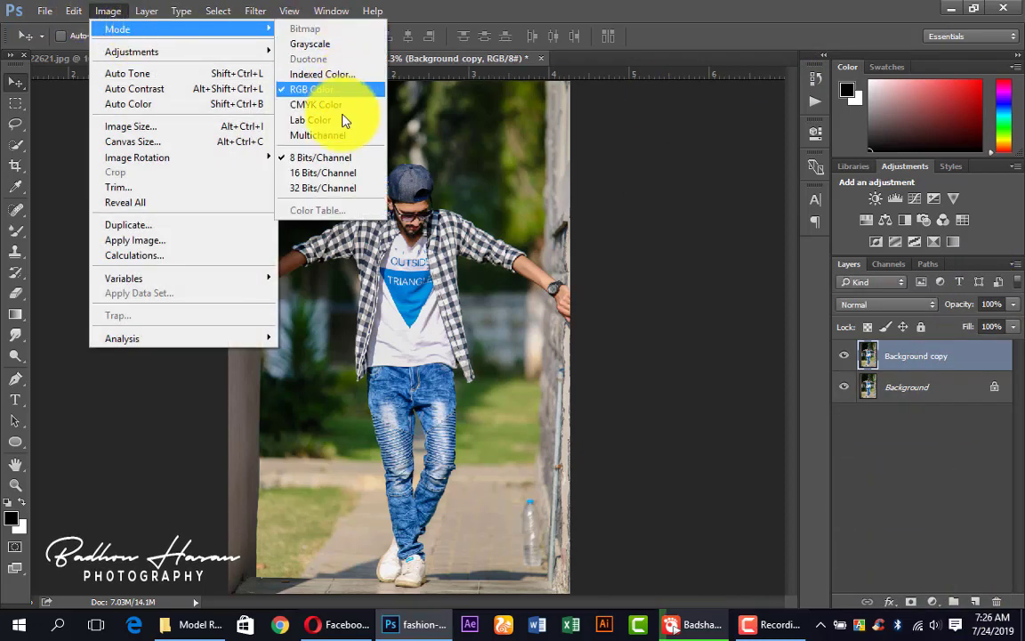
pyautogui.click(345, 120)
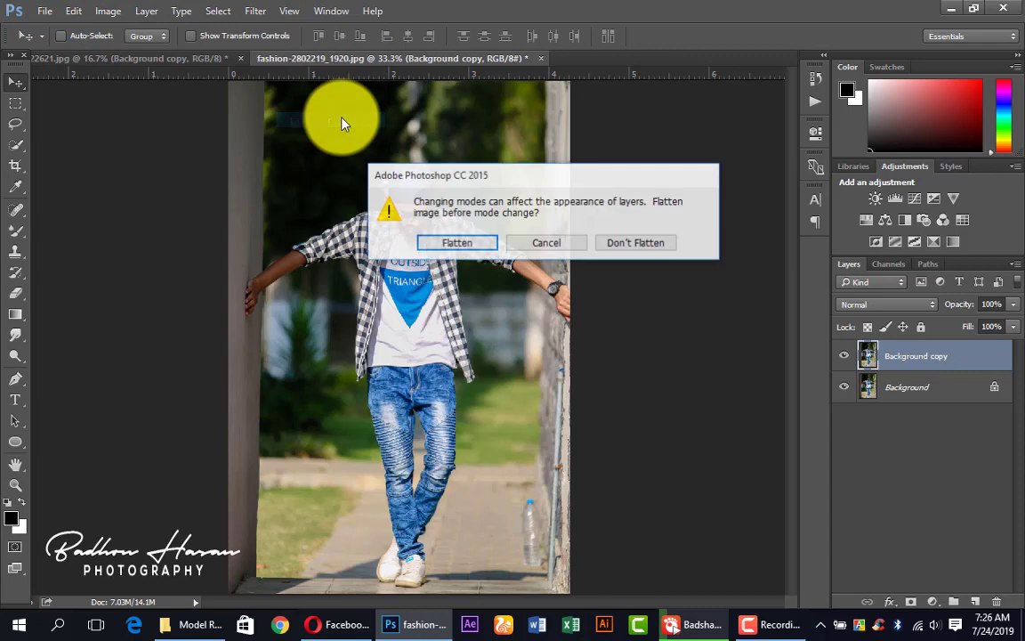
pyautogui.click(629, 252)
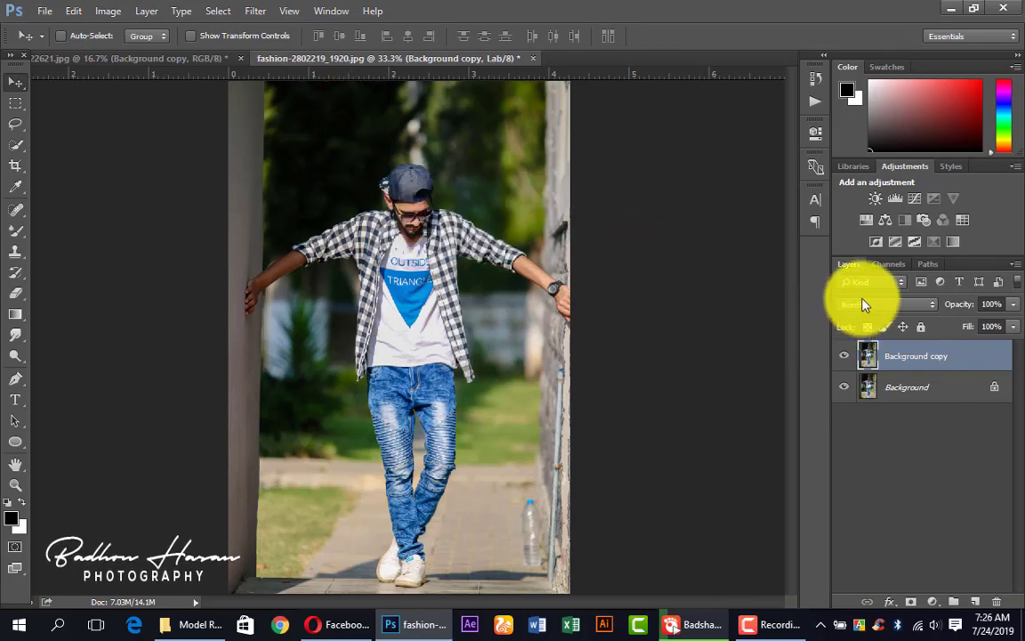
pyautogui.click(888, 264)
pyautogui.click(891, 347)
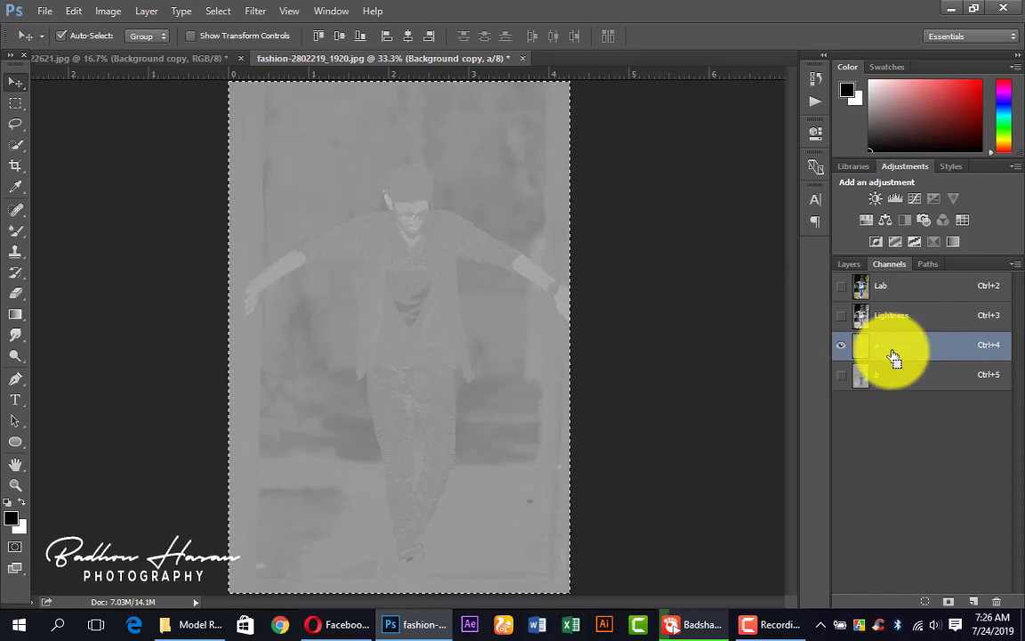
pyautogui.click(894, 381)
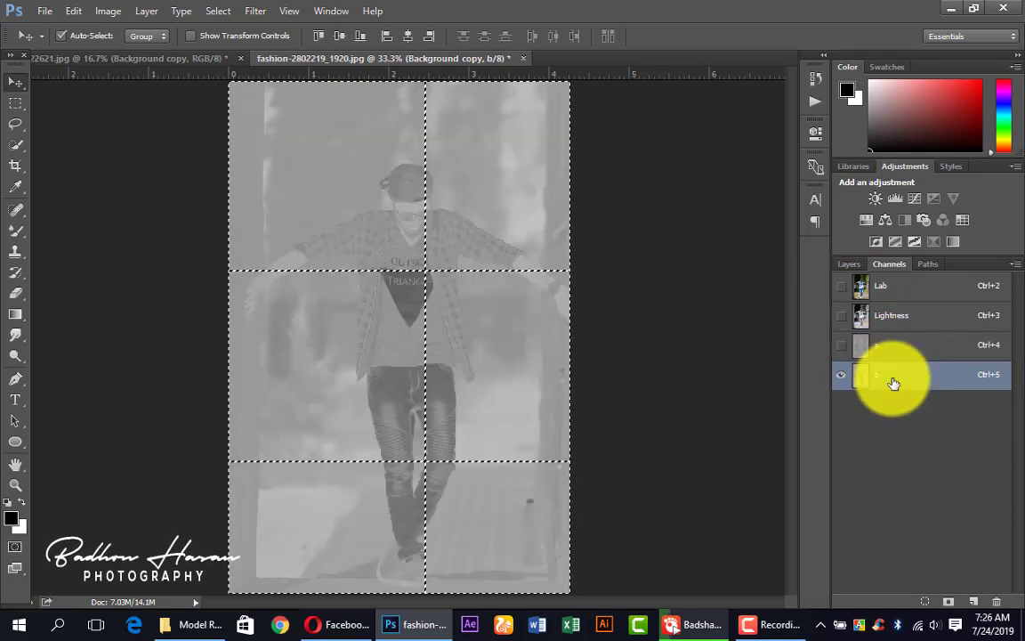
# Return to the Lab composite, convert back to RGB Color unflattened, and zoom toward the face
pyautogui.click(222, 11)
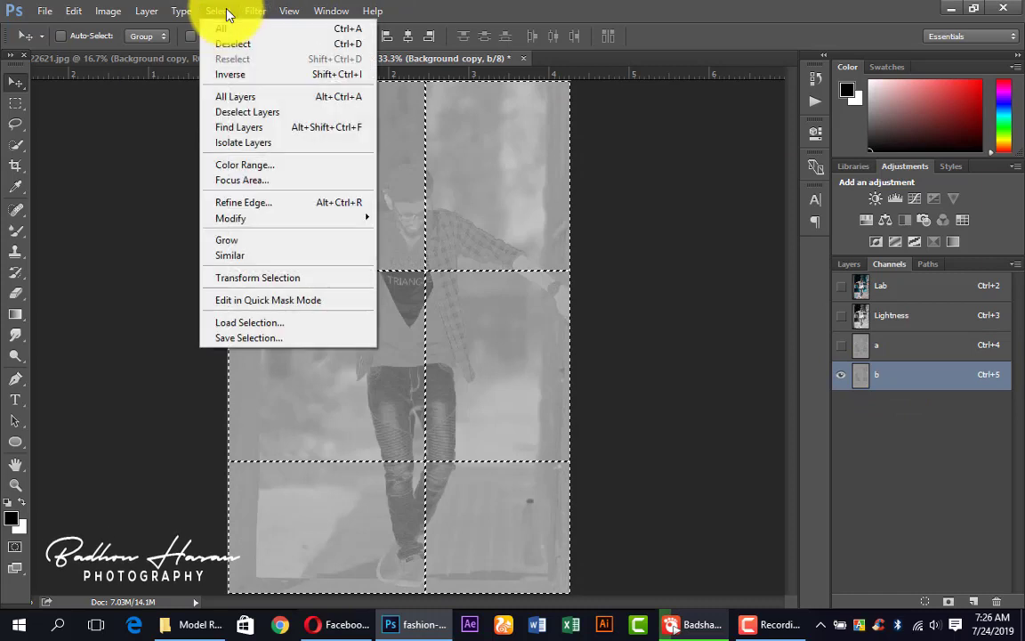
pyautogui.click(233, 41)
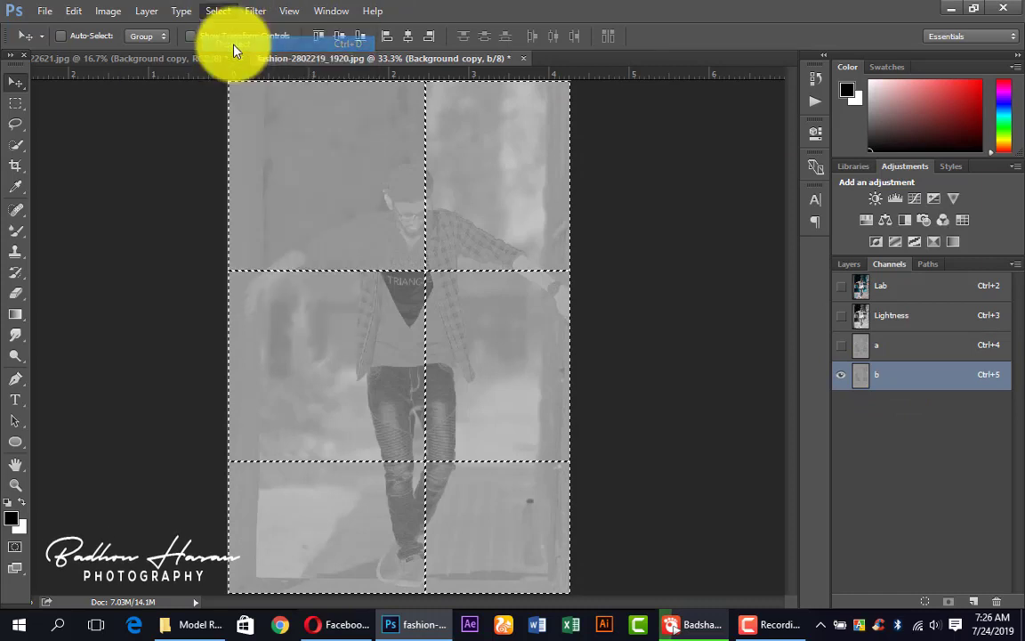
pyautogui.click(881, 287)
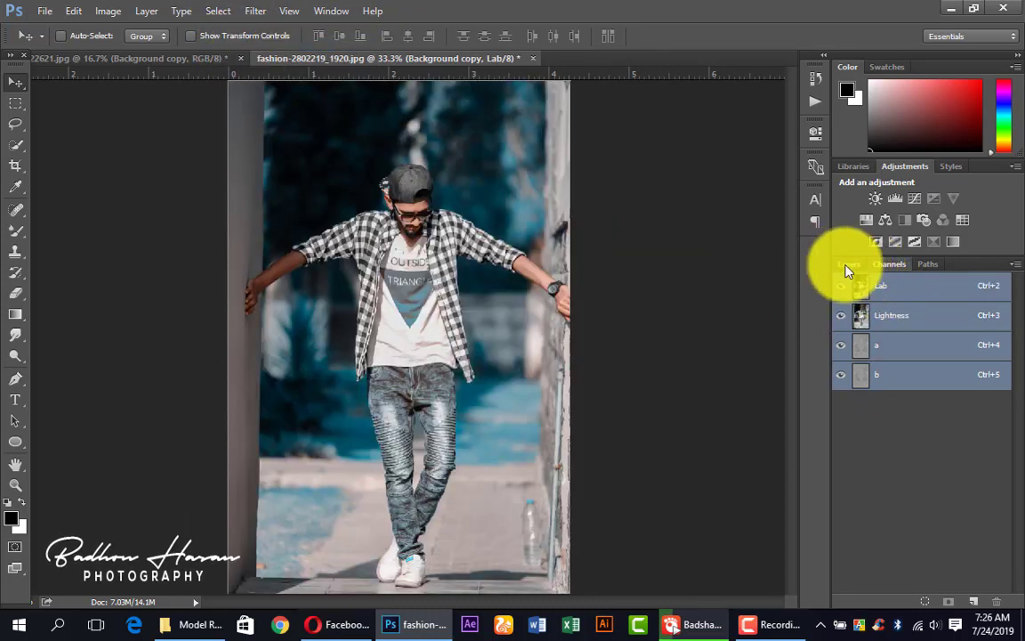
pyautogui.click(848, 264)
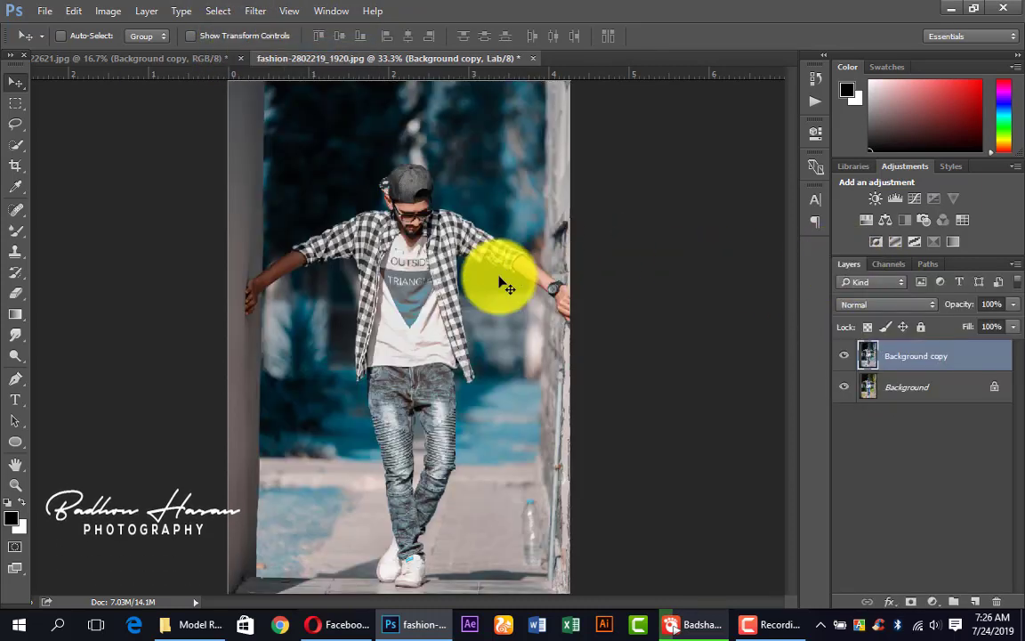
pyautogui.click(108, 11)
pyautogui.click(356, 92)
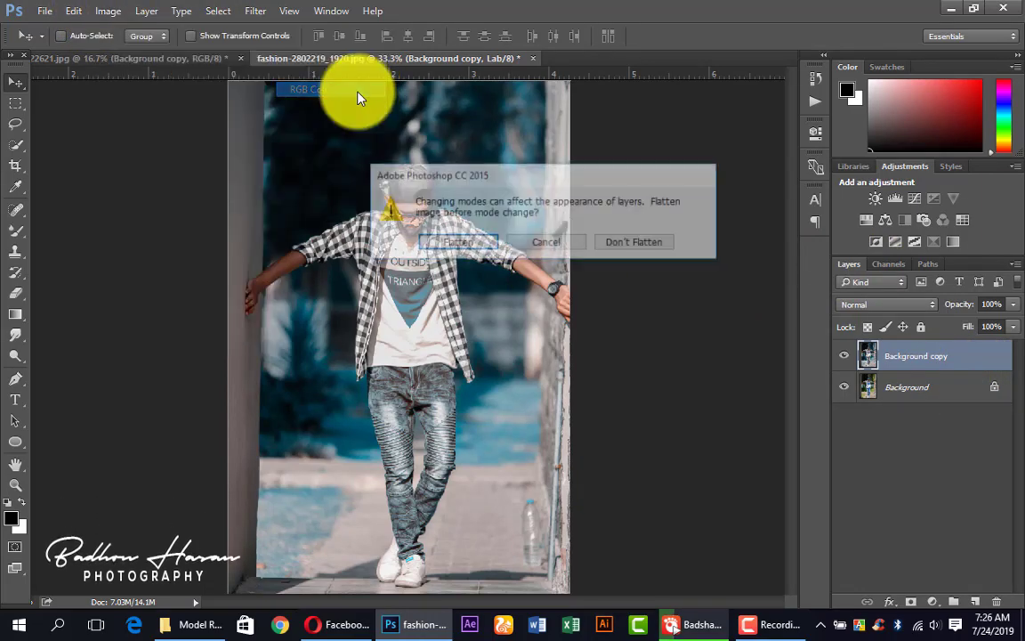
pyautogui.click(637, 244)
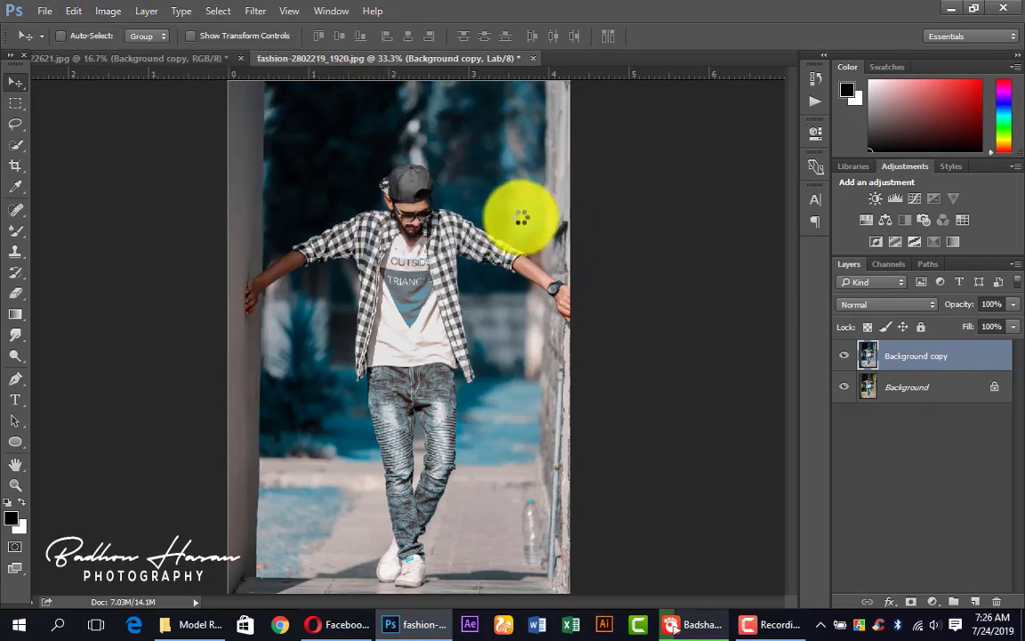
pyautogui.click(407, 203)
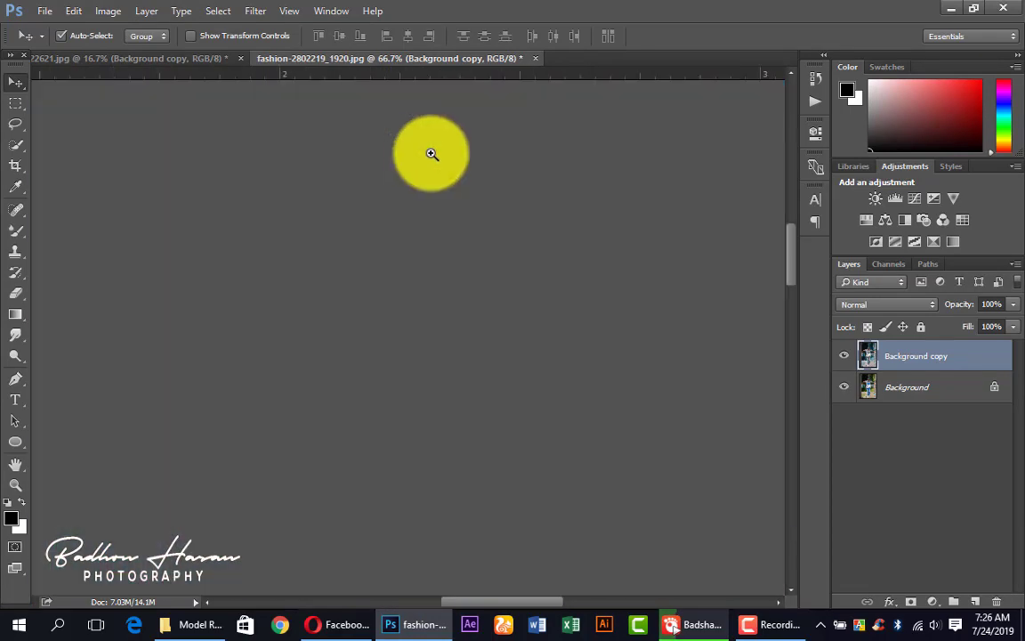
pyautogui.click(432, 154)
# At 300% zoom, smooth the man's forehead and nose skin with a 15 px Mixer Brush
pyautogui.click(425, 183)
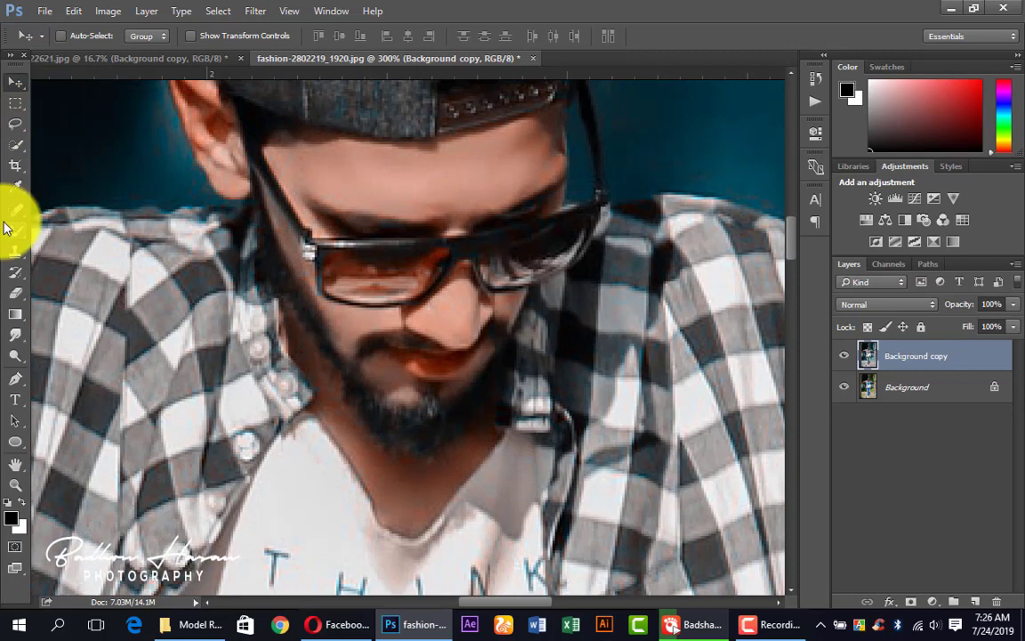
pyautogui.click(15, 230)
pyautogui.press('[')
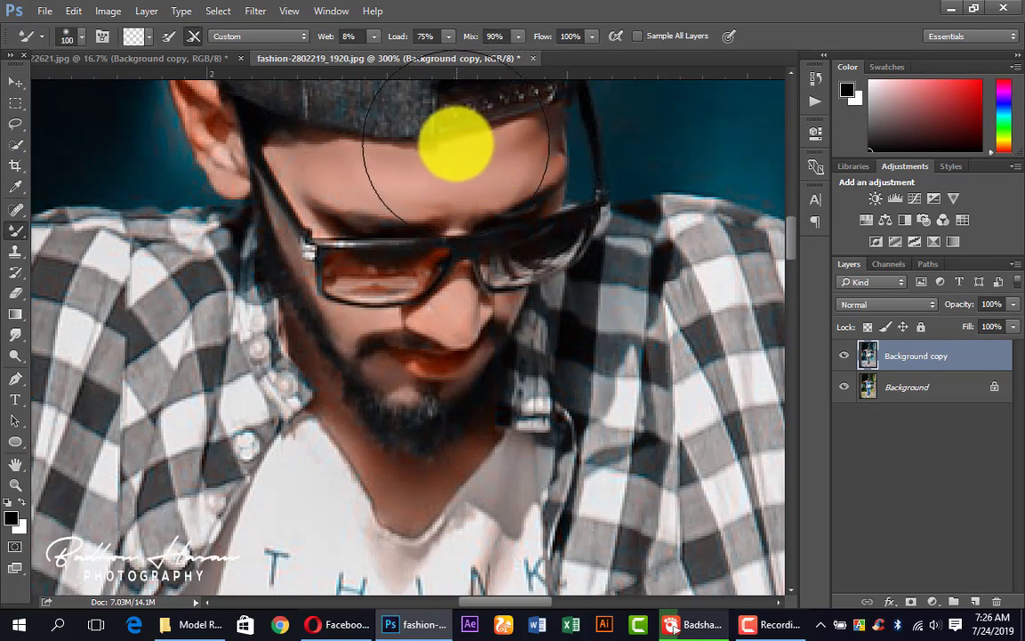
pyautogui.press('[')
pyautogui.press('[')
pyautogui.press('[')
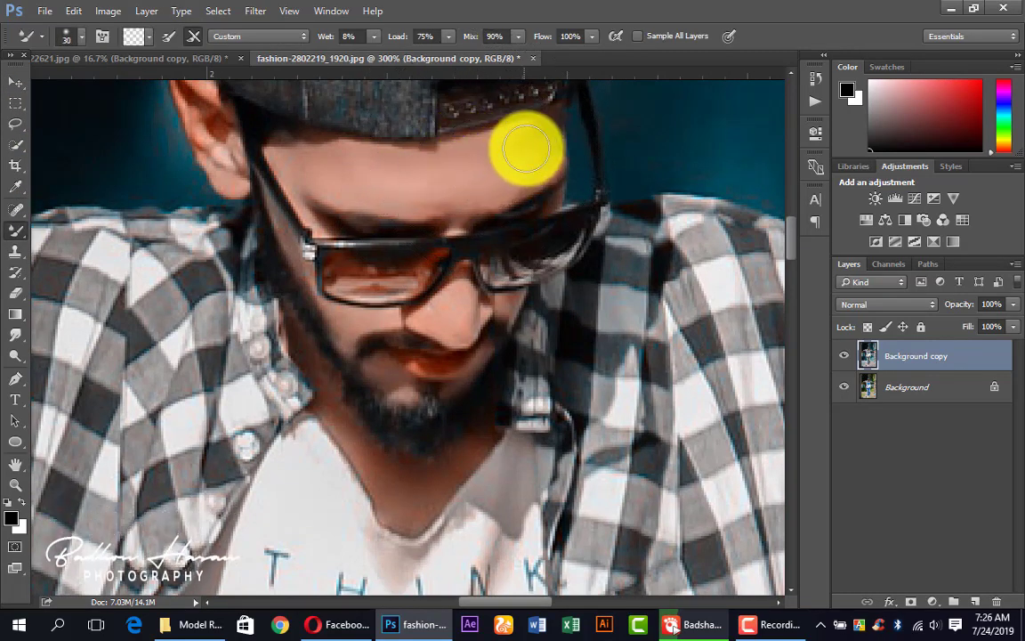
pyautogui.moveTo(545, 132)
pyautogui.mouseDown()
pyautogui.moveTo(473, 176)
pyautogui.moveTo(332, 165)
pyautogui.moveTo(488, 160)
pyautogui.moveTo(323, 178)
pyautogui.moveTo(476, 211)
pyautogui.moveTo(458, 328)
pyautogui.moveTo(467, 304)
pyautogui.moveTo(393, 269)
pyautogui.moveTo(403, 319)
pyautogui.mouseUp()
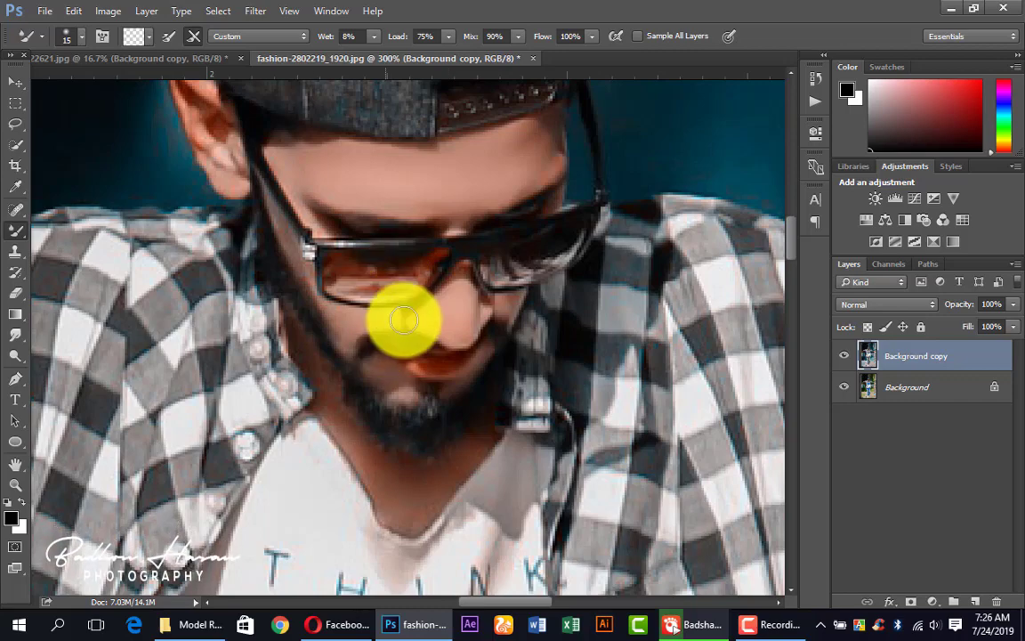
pyautogui.keyDown('alt'); pyautogui.click(408, 307); pyautogui.keyUp('alt')
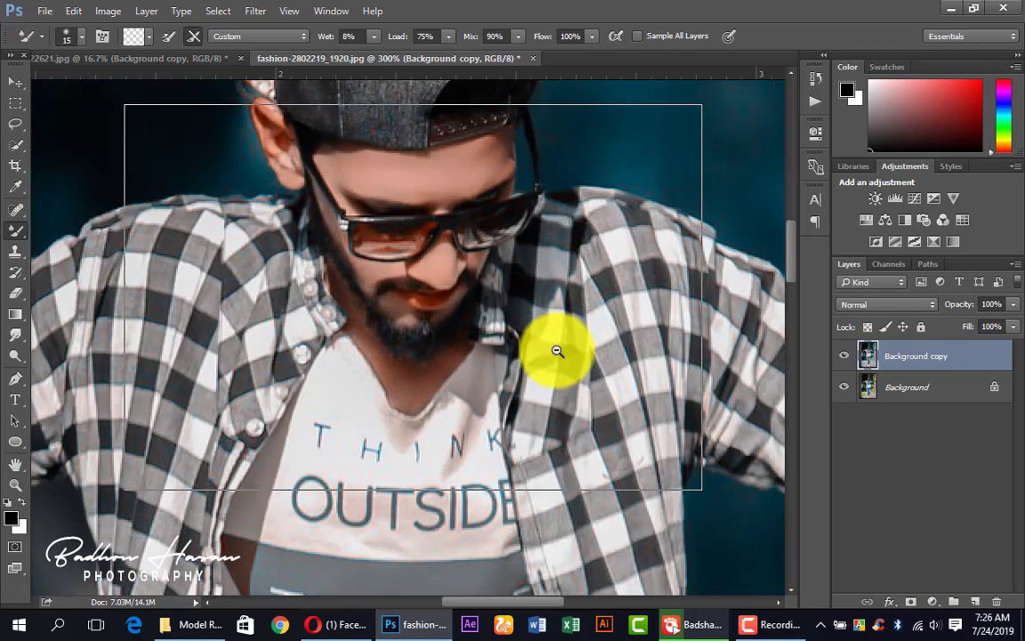
pyautogui.keyDown('alt'); pyautogui.click(557, 350); pyautogui.keyUp('alt')
pyautogui.keyDown('alt'); pyautogui.click(557, 351); pyautogui.keyUp('alt')
# Zoom in on the forearm and watch, enlarge the Mixer Brush, and smooth the forearm skin
pyautogui.scroll(-3, 229, 251)
pyautogui.hscroll(5, 542, 349)
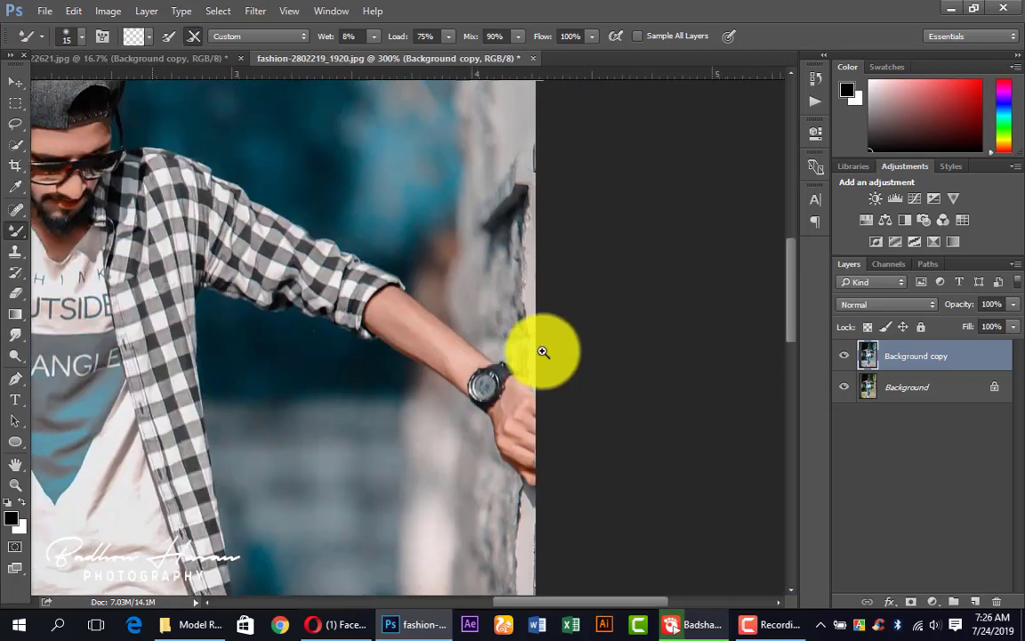
pyautogui.keyDown('ctrl'); pyautogui.click(440, 347); pyautogui.keyUp('ctrl')
pyautogui.keyDown('ctrl'); pyautogui.click(440, 347); pyautogui.keyUp('ctrl')
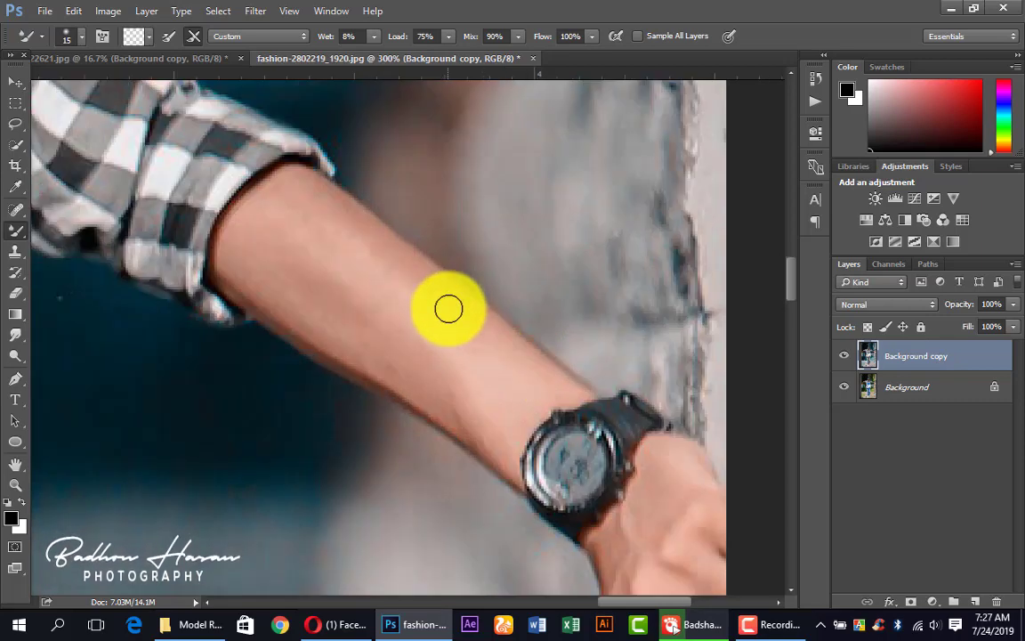
pyautogui.press(']')
pyautogui.press(']')
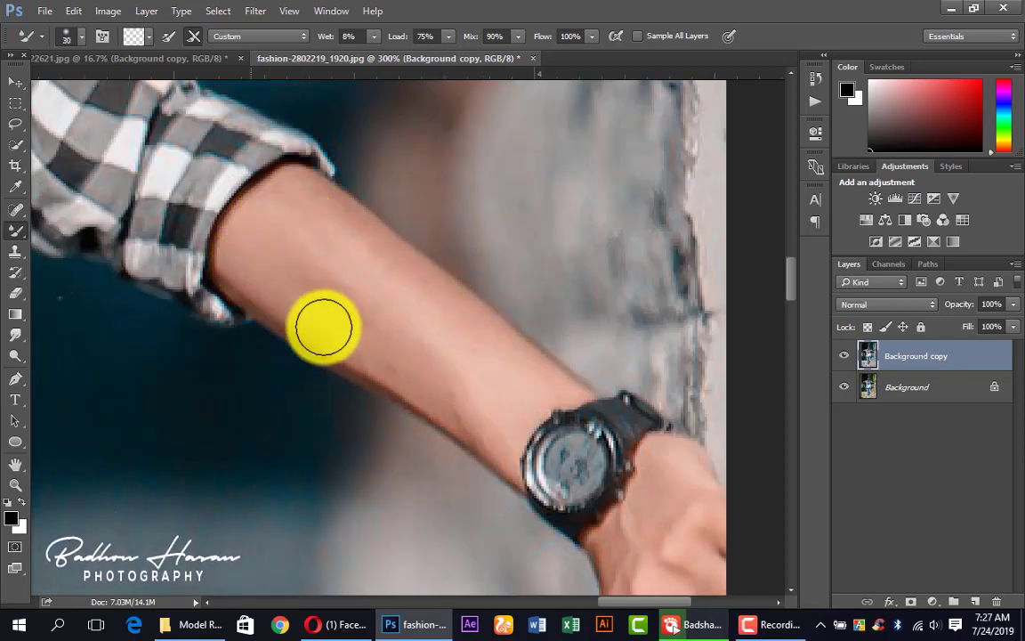
pyautogui.moveTo(323, 327)
pyautogui.mouseDown()
pyautogui.moveTo(325, 230)
pyautogui.moveTo(337, 222)
pyautogui.moveTo(464, 341)
pyautogui.moveTo(524, 380)
pyautogui.moveTo(512, 404)
pyautogui.moveTo(645, 518)
pyautogui.mouseUp()
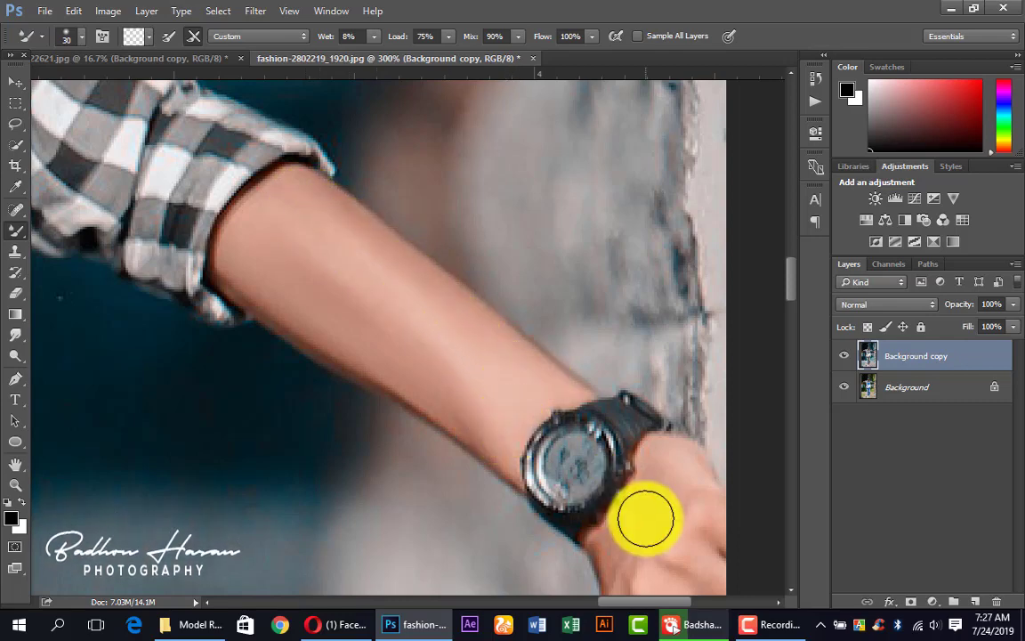
# Move over to the other outstretched forearm and smooth its skin with a 35 px brush
pyautogui.click(492, 350)
pyautogui.moveTo(635, 418); pyautogui.dragTo(280, 213)
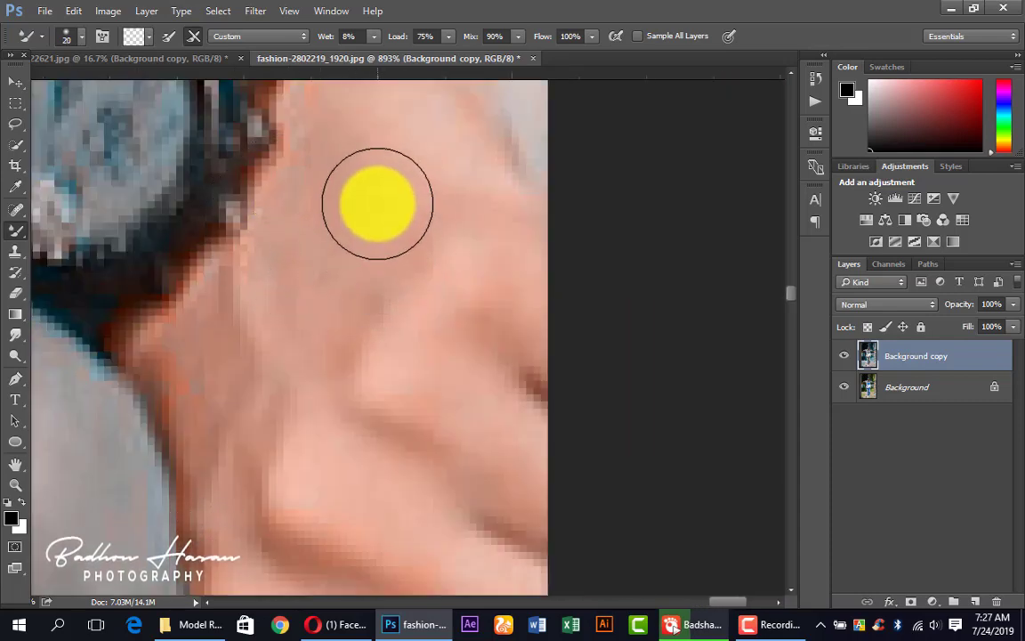
pyautogui.keyDown('alt'); pyautogui.click(377, 203); pyautogui.keyUp('alt')
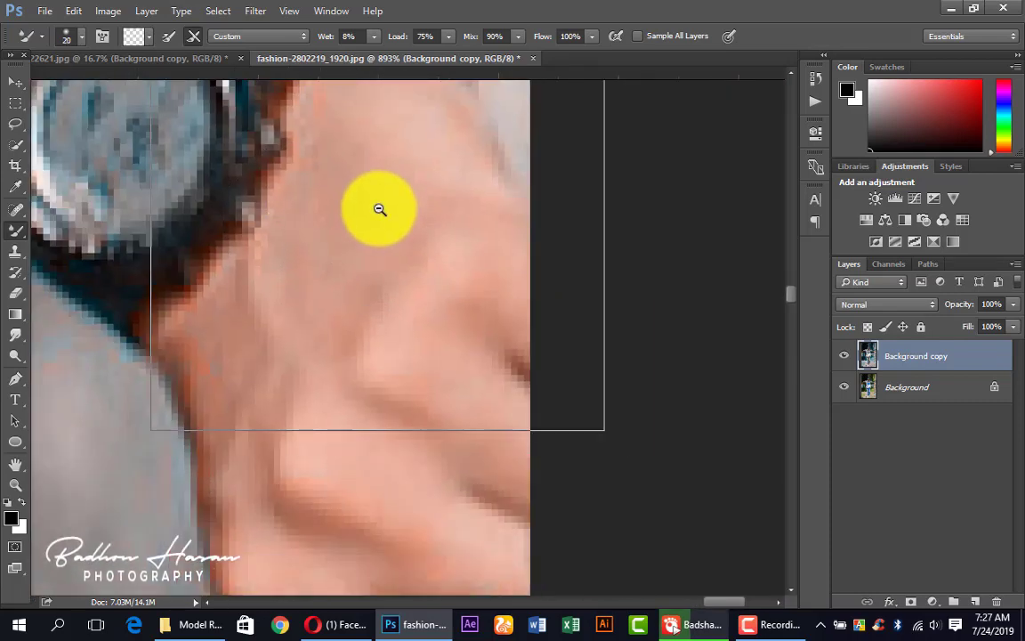
pyautogui.keyDown('alt'); pyautogui.click(383, 230); pyautogui.keyUp('alt')
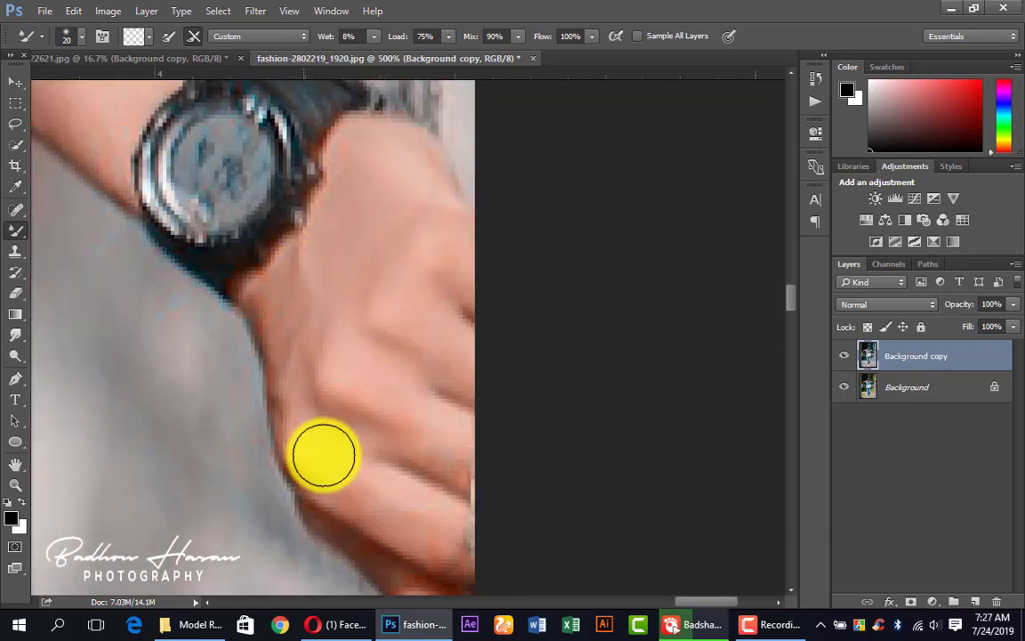
pyautogui.keyDown('alt'); pyautogui.click(329, 384); pyautogui.keyUp('alt')
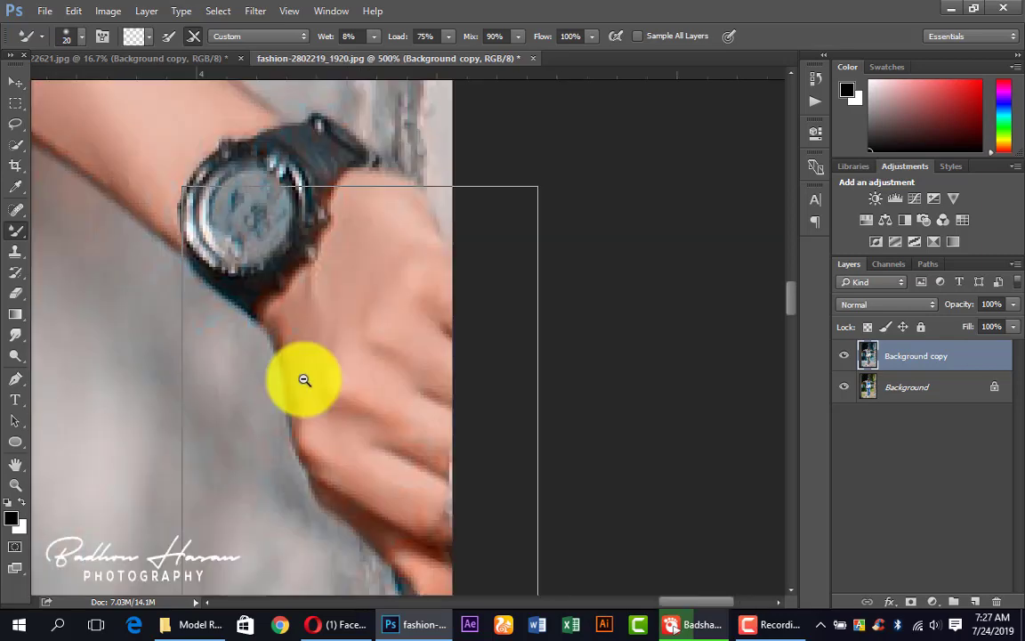
pyautogui.keyDown('alt'); pyautogui.click(284, 377); pyautogui.keyUp('alt')
pyautogui.moveTo(222, 377); pyautogui.dragTo(669, 243)
pyautogui.moveTo(315, 332); pyautogui.dragTo(211, 348)
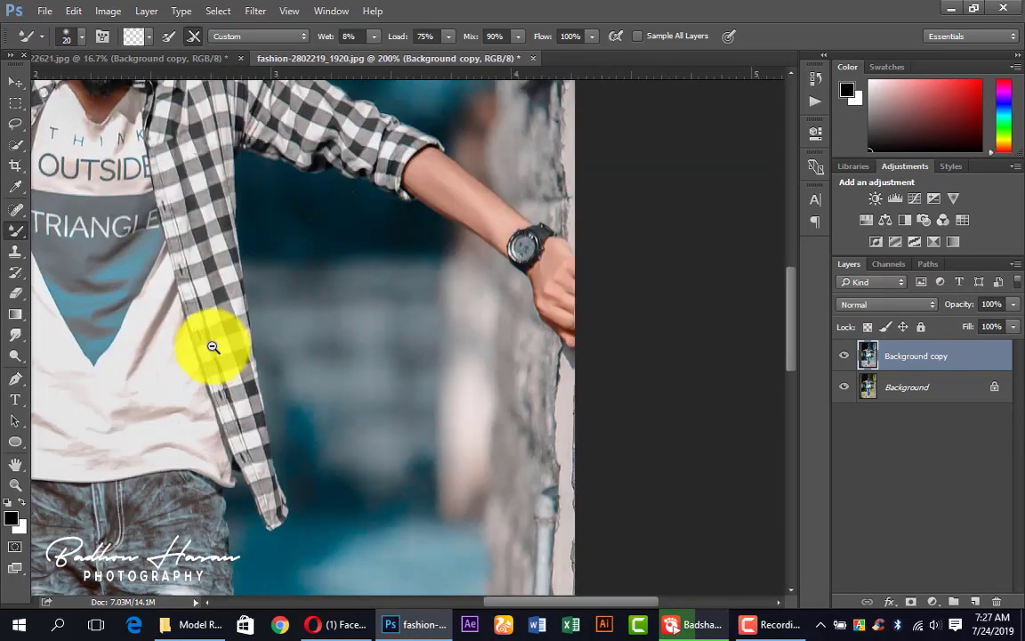
pyautogui.moveTo(492, 291)
pyautogui.mouseDown()
pyautogui.moveTo(252, 316)
pyautogui.moveTo(535, 416)
pyautogui.moveTo(393, 293)
pyautogui.mouseUp()
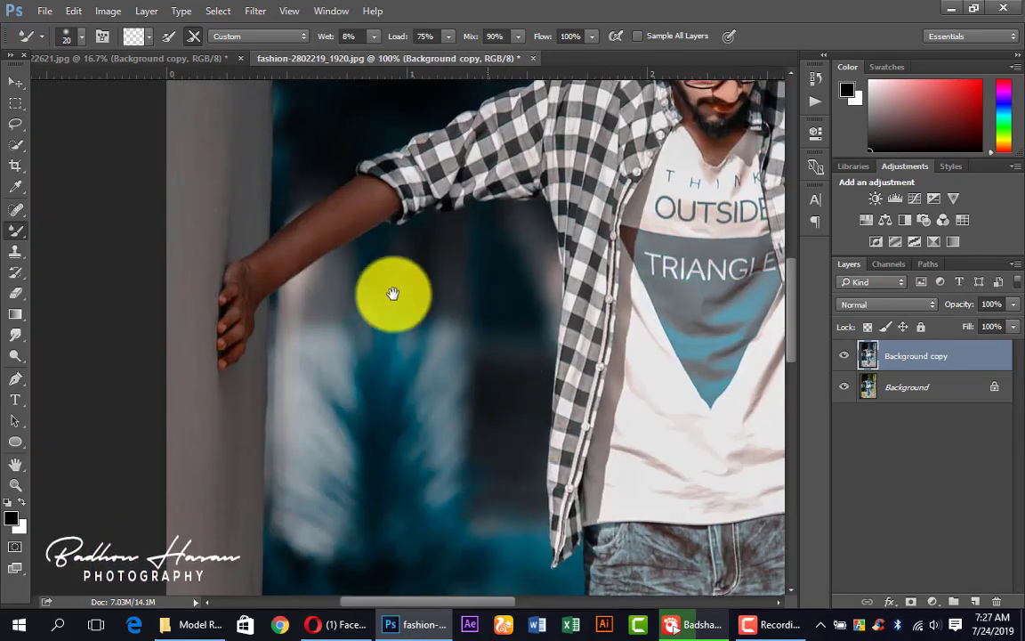
pyautogui.click(338, 195)
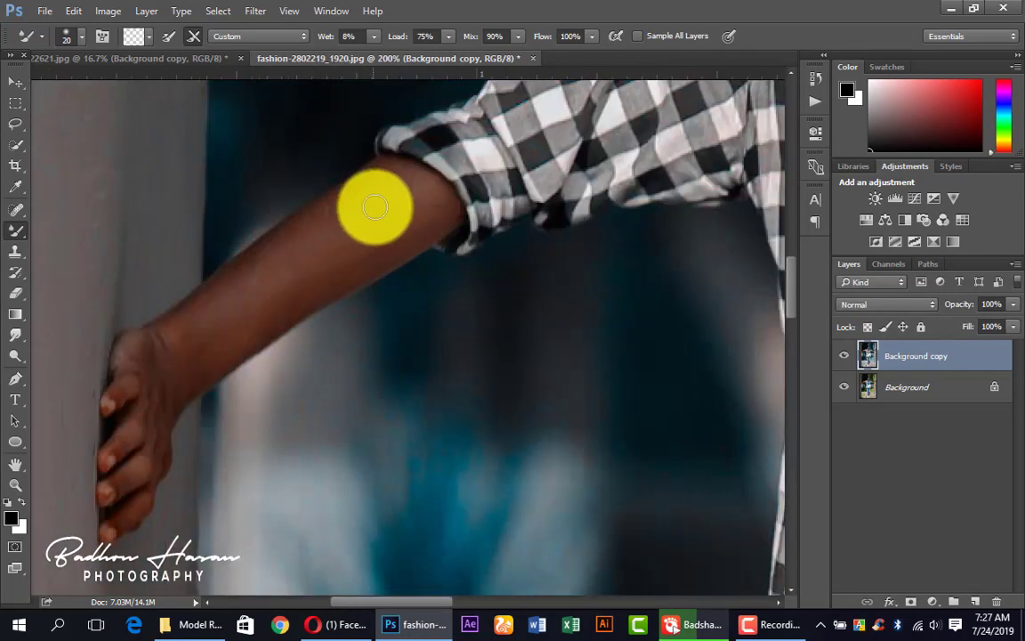
pyautogui.moveTo(374, 206)
pyautogui.mouseDown()
pyautogui.moveTo(328, 229)
pyautogui.moveTo(396, 180)
pyautogui.moveTo(421, 197)
pyautogui.moveTo(329, 268)
pyautogui.moveTo(413, 208)
pyautogui.moveTo(285, 243)
pyautogui.moveTo(203, 332)
pyautogui.moveTo(250, 278)
pyautogui.moveTo(252, 328)
pyautogui.moveTo(172, 382)
pyautogui.moveTo(147, 361)
pyautogui.moveTo(162, 419)
pyautogui.moveTo(243, 289)
pyautogui.moveTo(345, 212)
pyautogui.moveTo(407, 187)
pyautogui.moveTo(373, 259)
pyautogui.moveTo(513, 211)
pyautogui.moveTo(517, 244)
pyautogui.moveTo(534, 262)
pyautogui.moveTo(457, 229)
pyautogui.mouseUp()
pyautogui.press(']')
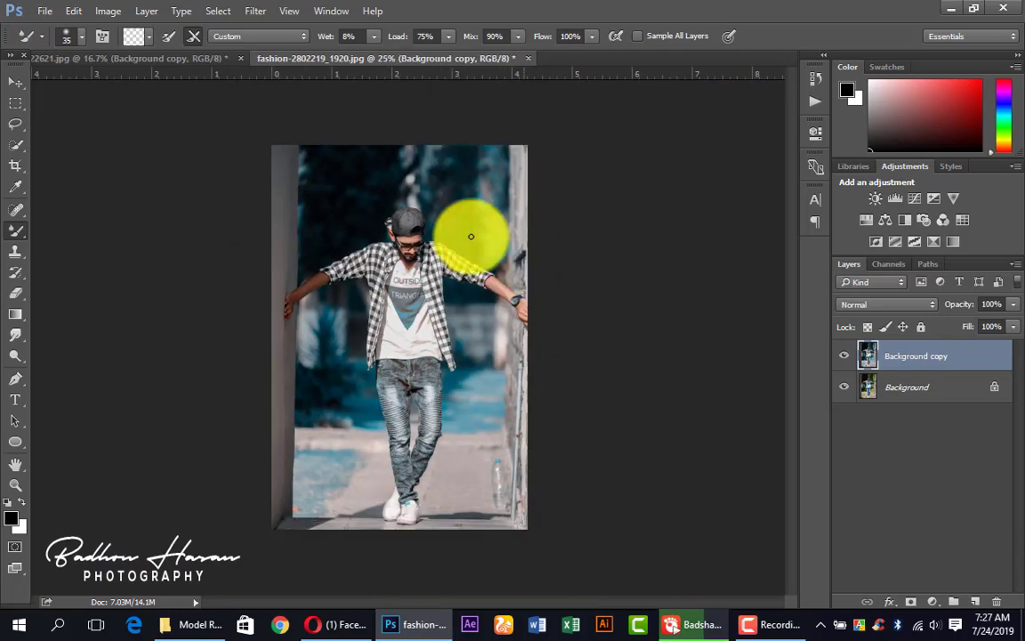
pyautogui.click(16, 82)
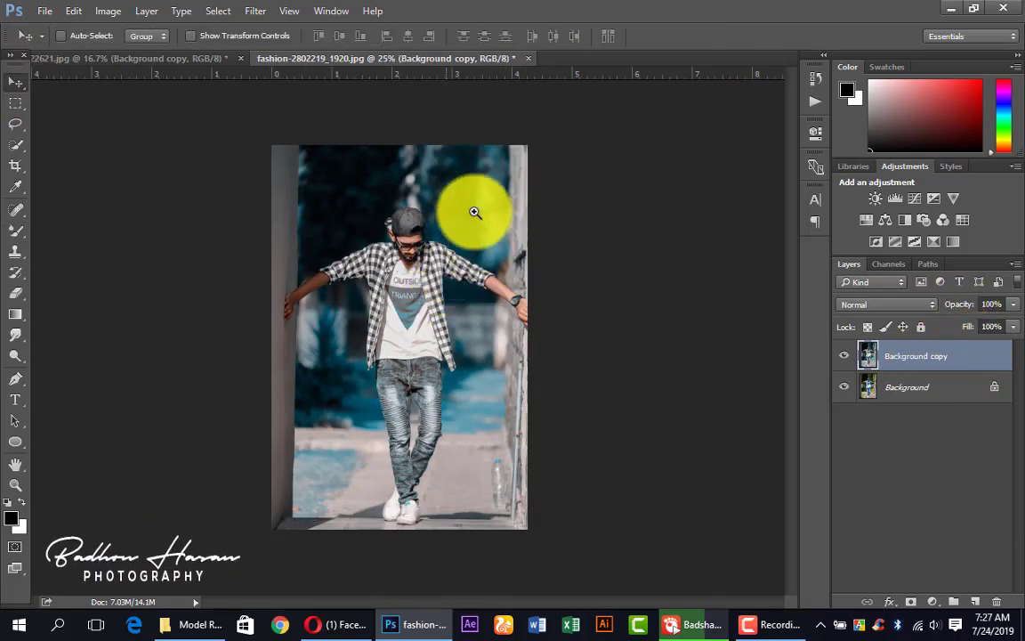
# Add a Curves adjustment layer with three control points on the RGB curve
pyautogui.hotkey('ctrl', '+')
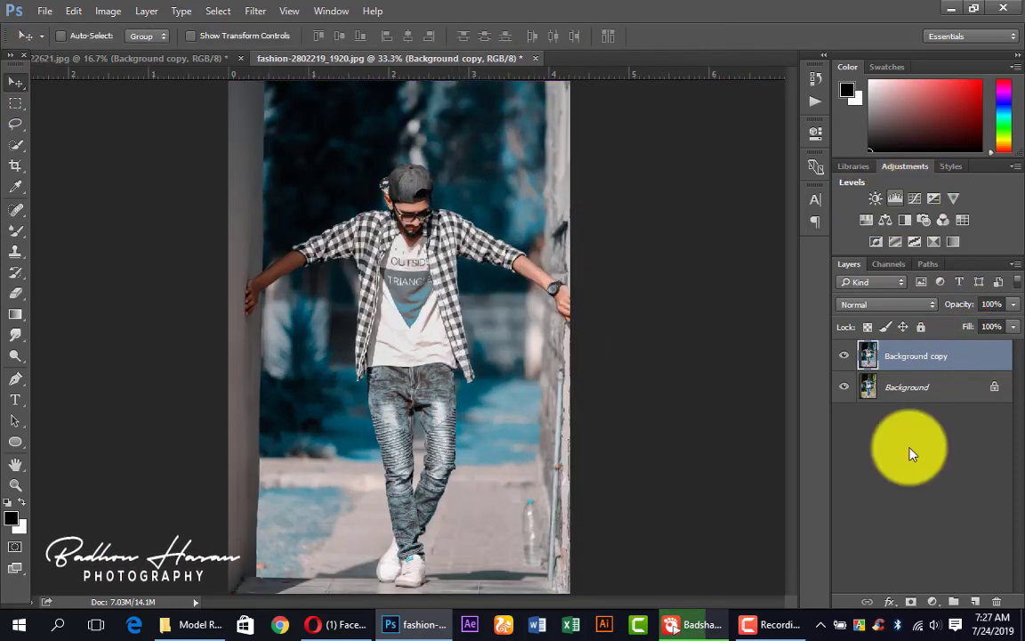
pyautogui.click(932, 602)
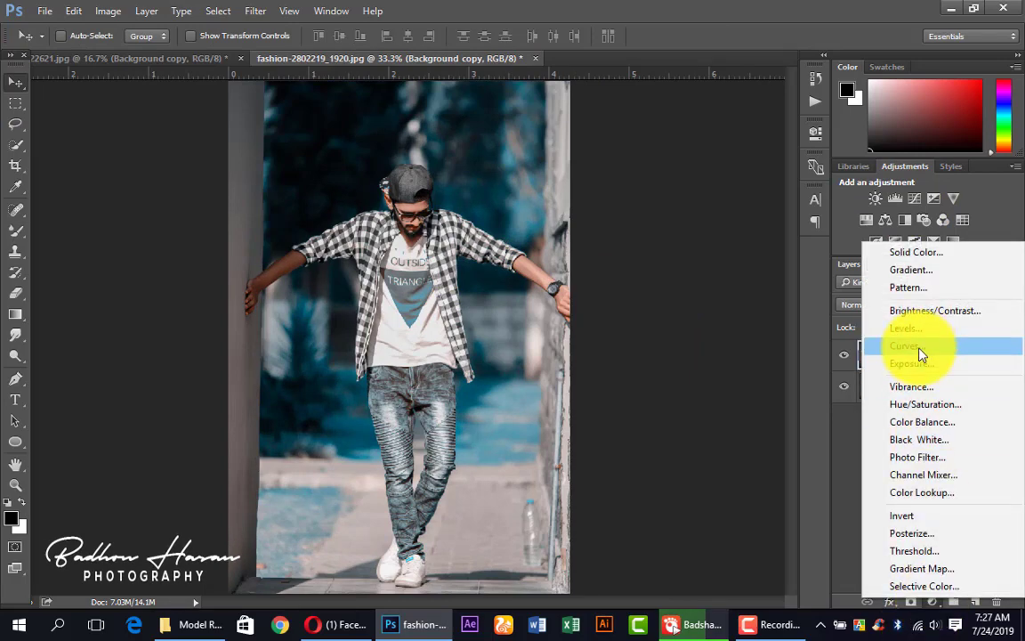
pyautogui.click(922, 345)
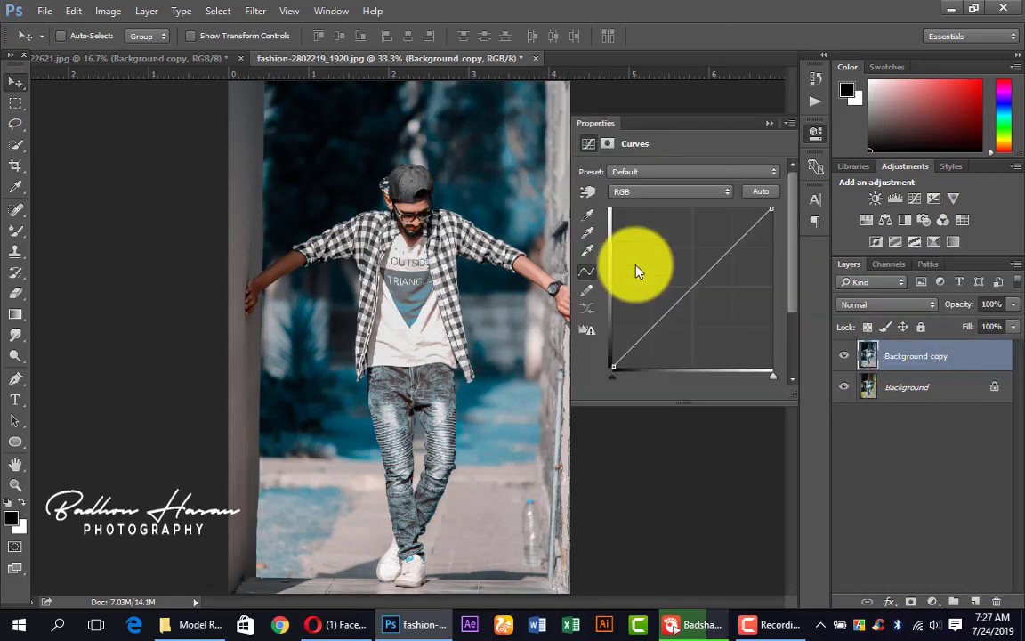
pyautogui.click(651, 327)
pyautogui.click(692, 287)
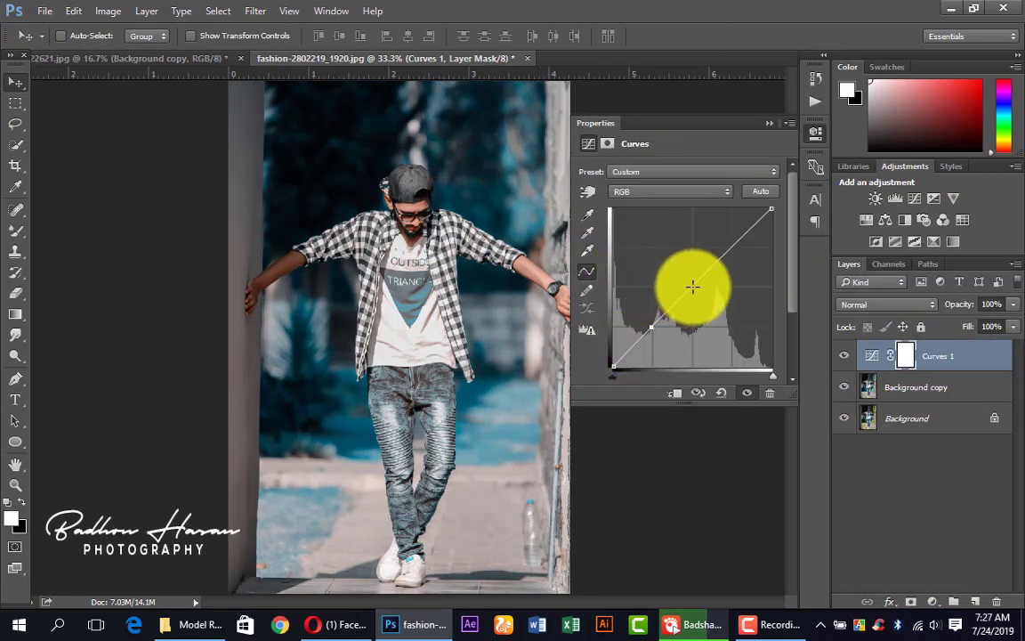
pyautogui.click(733, 244)
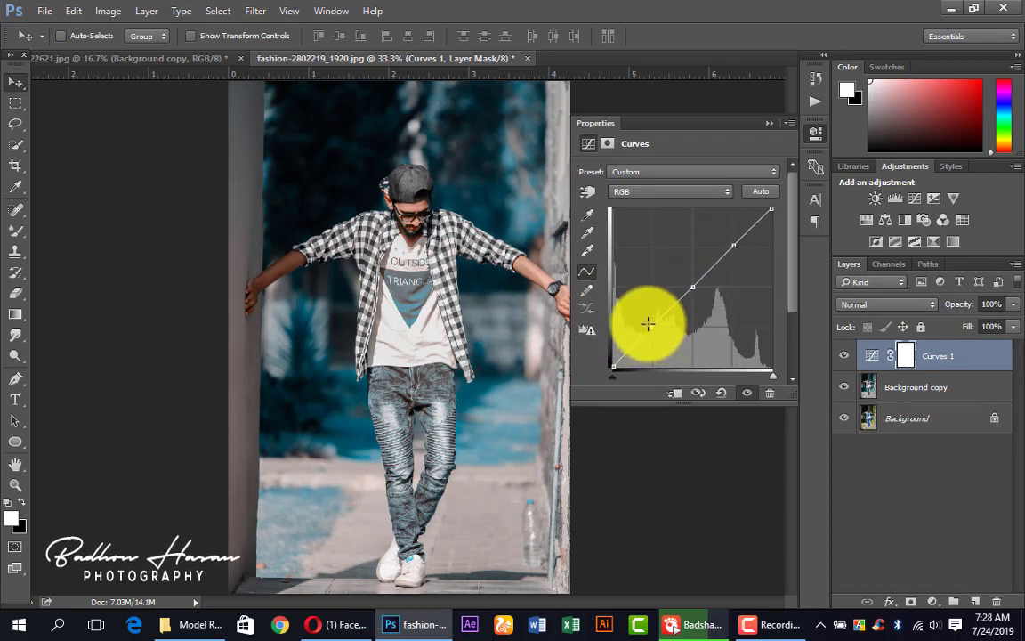
# Shape an S-curve, lifting the black point and lowering the white point for a matte fade
pyautogui.moveTo(650, 326); pyautogui.dragTo(657, 333)
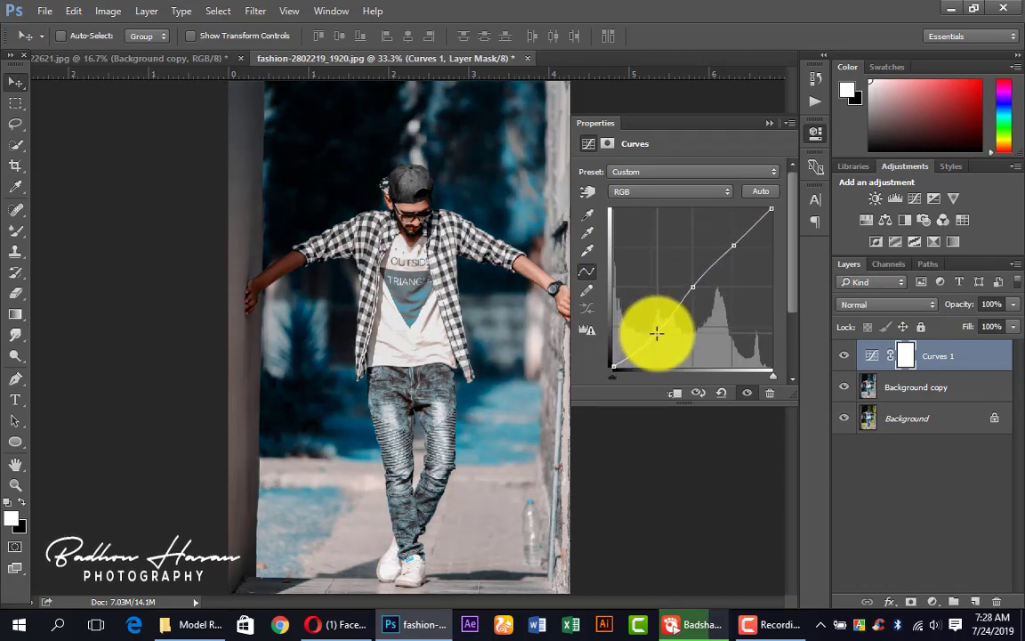
pyautogui.click(691, 285)
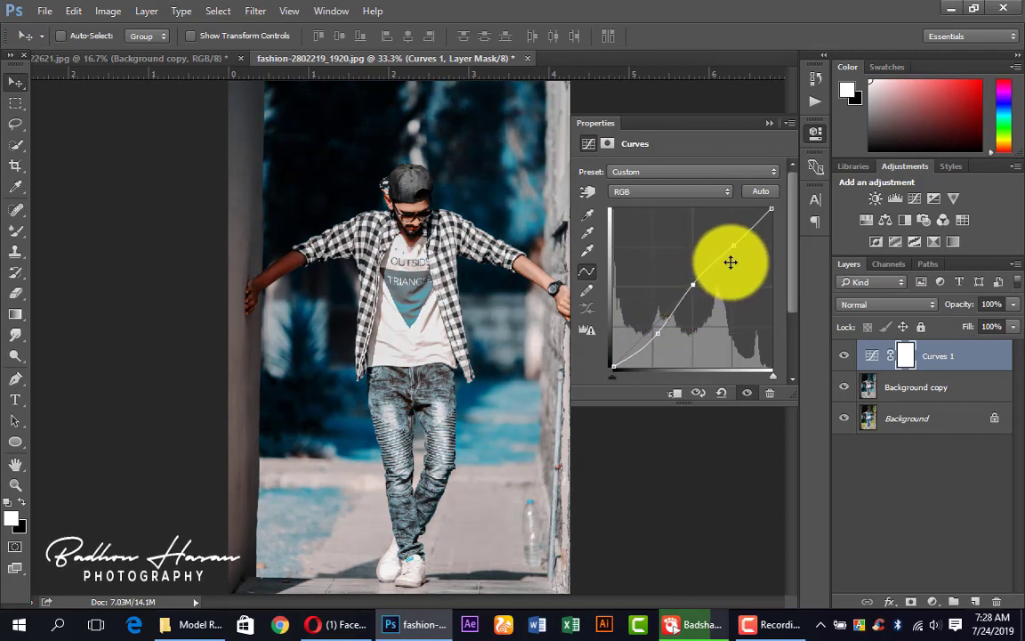
pyautogui.moveTo(740, 247); pyautogui.dragTo(735, 240)
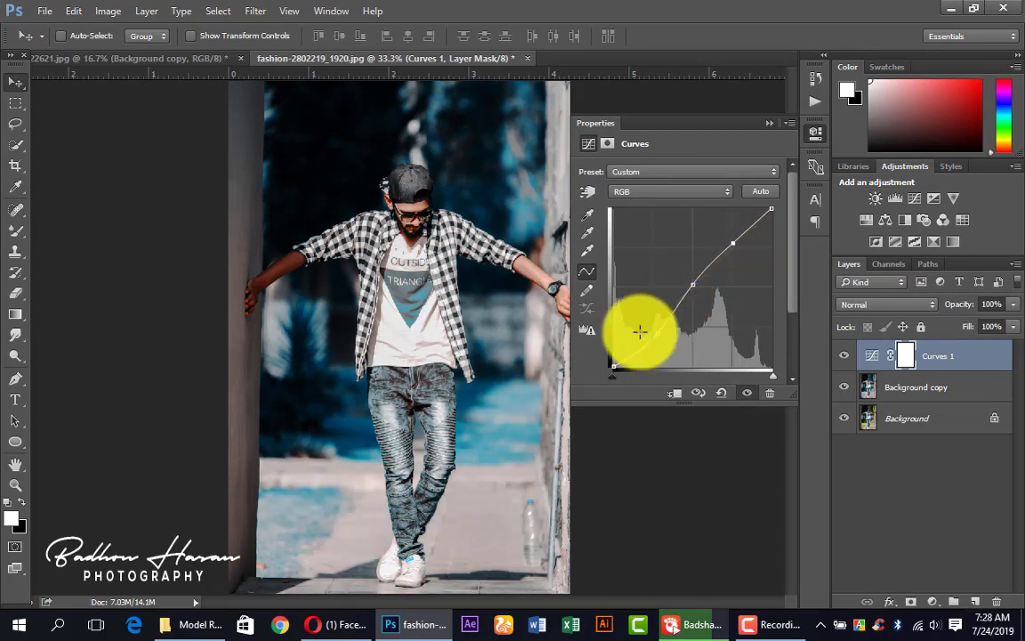
pyautogui.moveTo(613, 365); pyautogui.dragTo(613, 352)
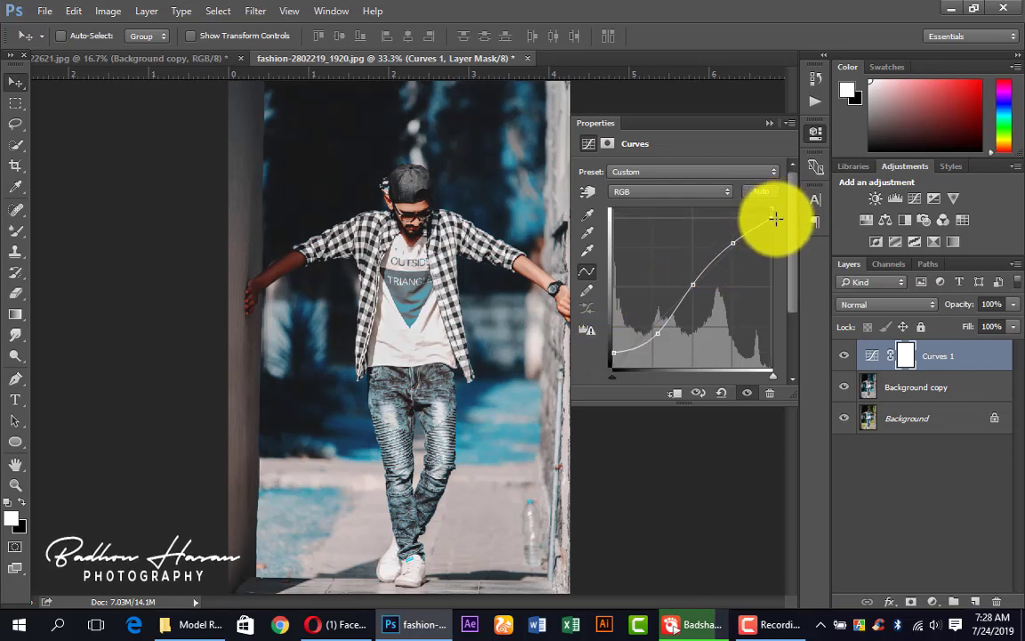
pyautogui.moveTo(775, 218); pyautogui.dragTo(775, 260)
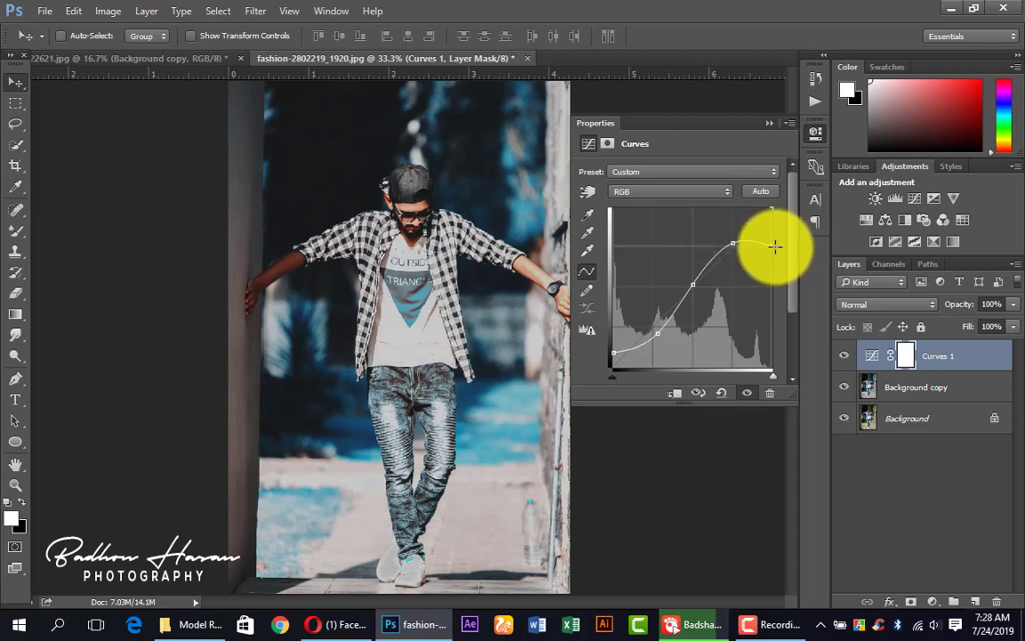
pyautogui.click(768, 123)
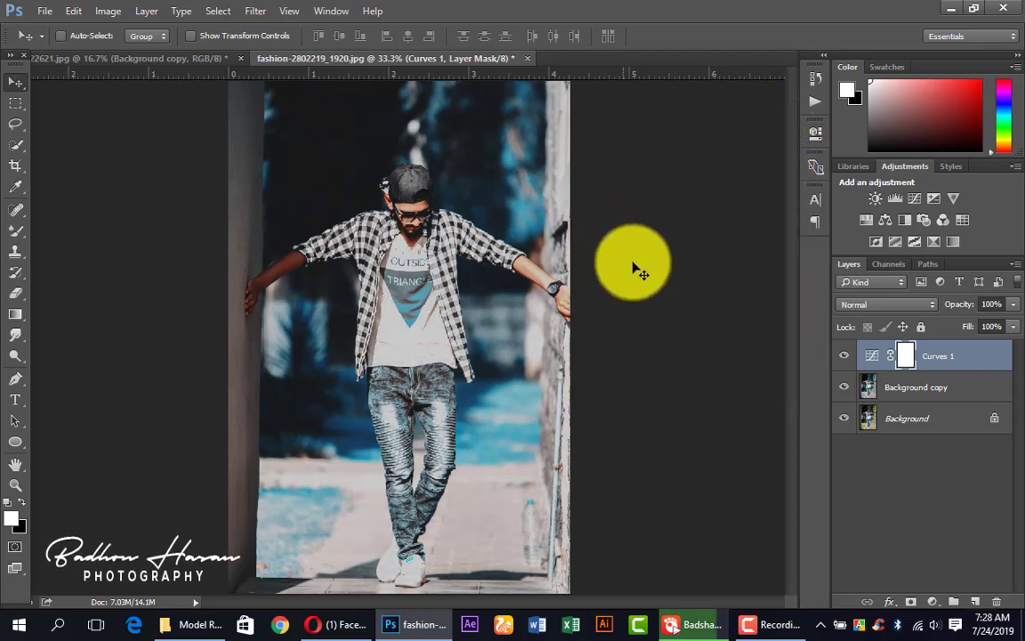
# Add a Levels adjustment layer with black input 6 and midtone 1.05
pyautogui.click(931, 600)
pyautogui.click(916, 326)
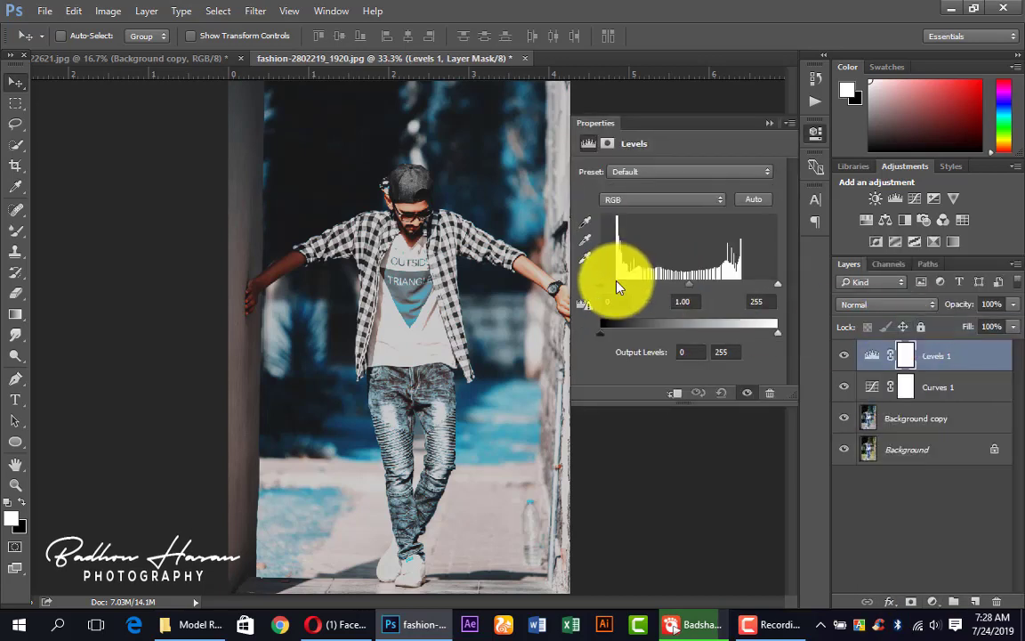
pyautogui.moveTo(691, 286); pyautogui.dragTo(688, 286)
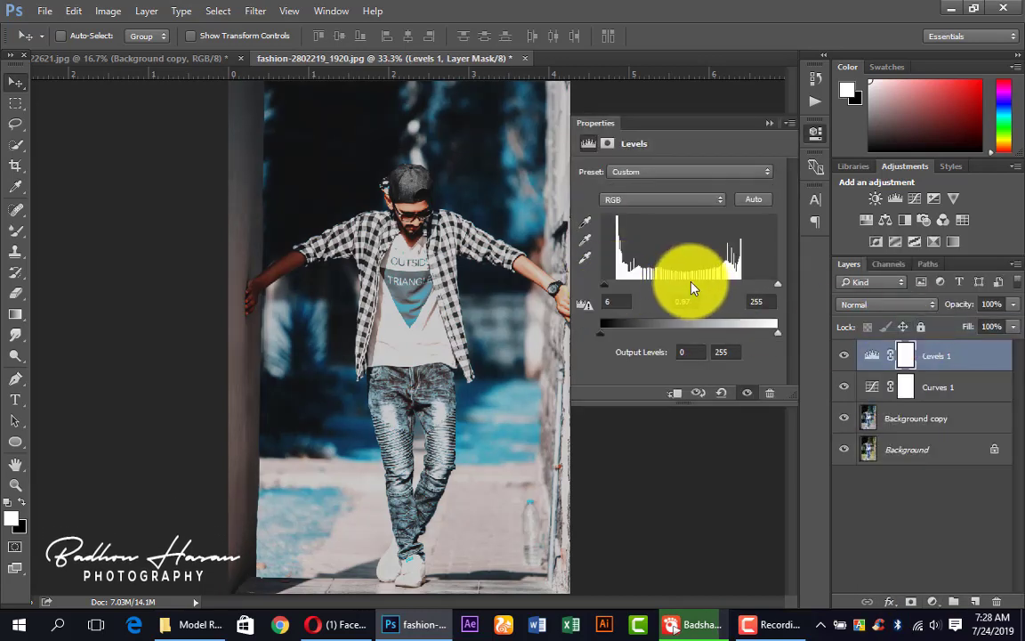
pyautogui.click(773, 124)
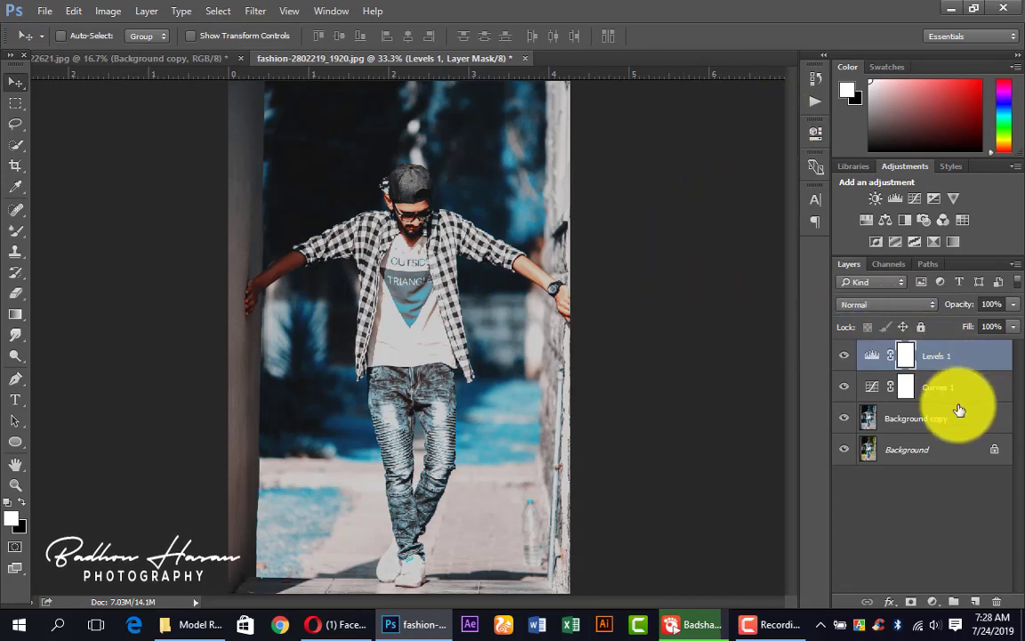
# Review the Curves 1 settings, then select Levels 1, Curves 1 and Background copy together
pyautogui.doubleClick(872, 387)
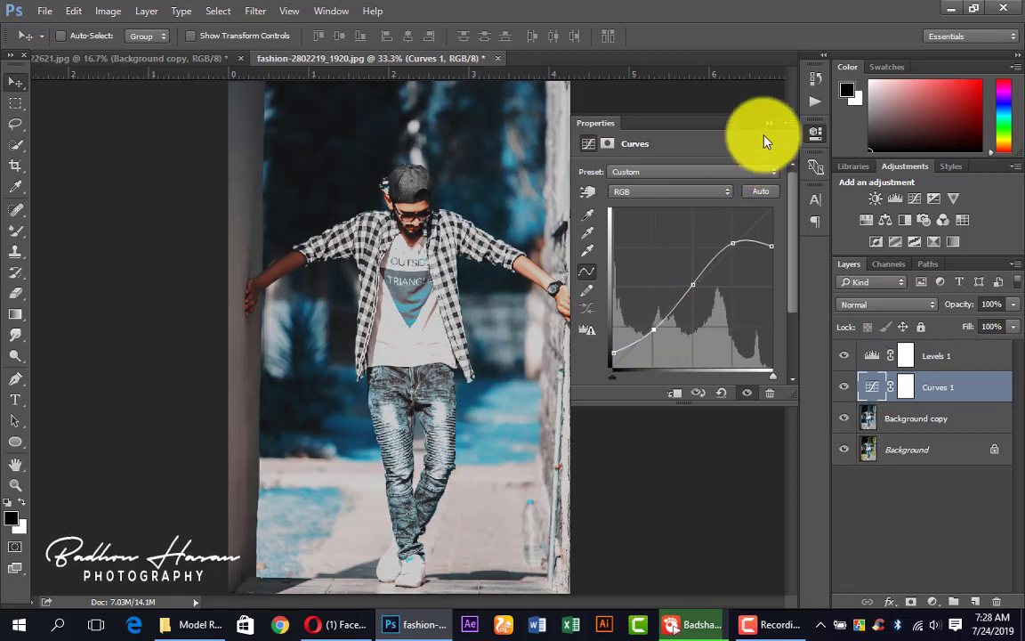
pyautogui.click(770, 124)
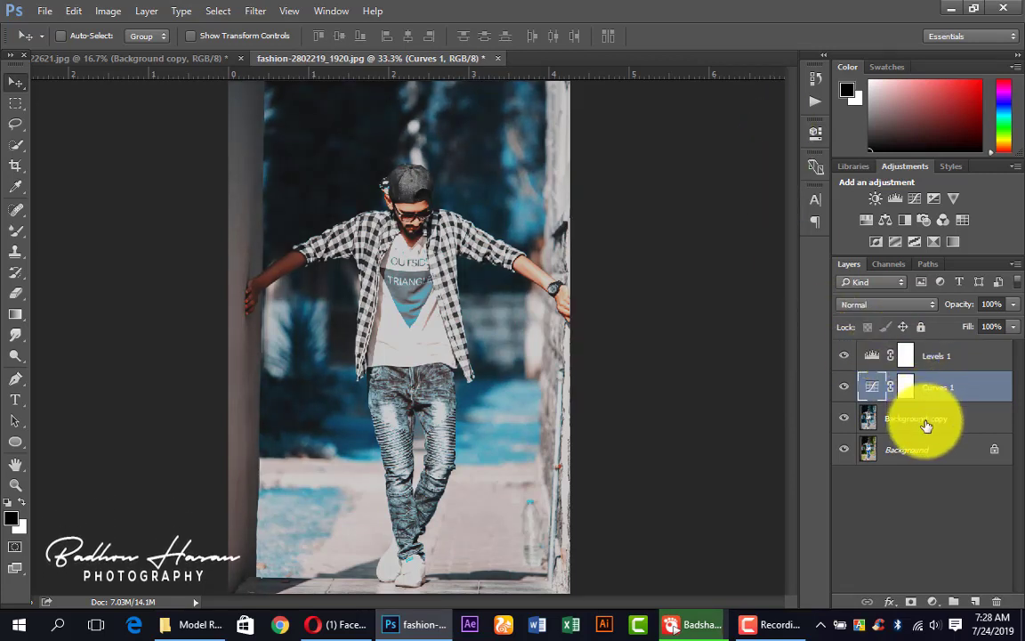
pyautogui.click(941, 354)
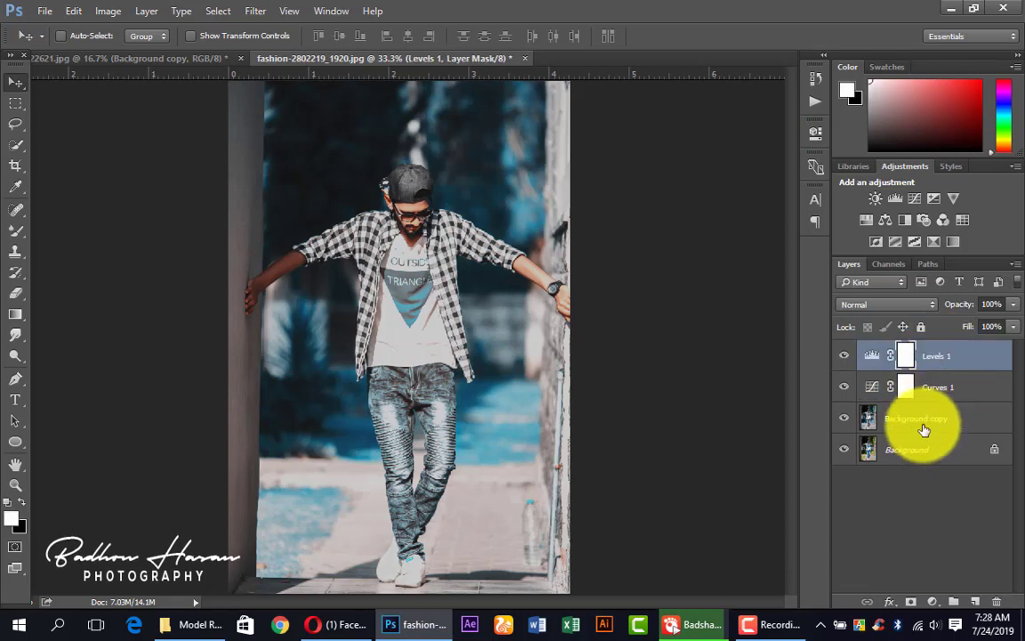
pyautogui.click(924, 427)
pyautogui.keyDown('shift'); pyautogui.click(947, 360); pyautogui.keyUp('shift')
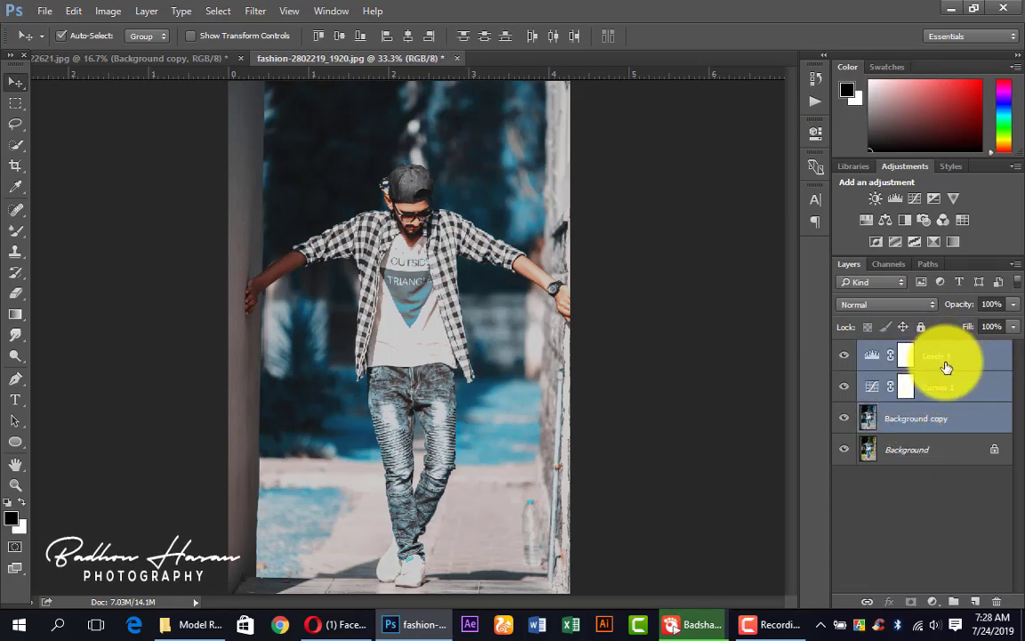
# Merge the three selected layers with Ctrl+E and zoom in to inspect the face
pyautogui.hotkey('ctrl', 'e')
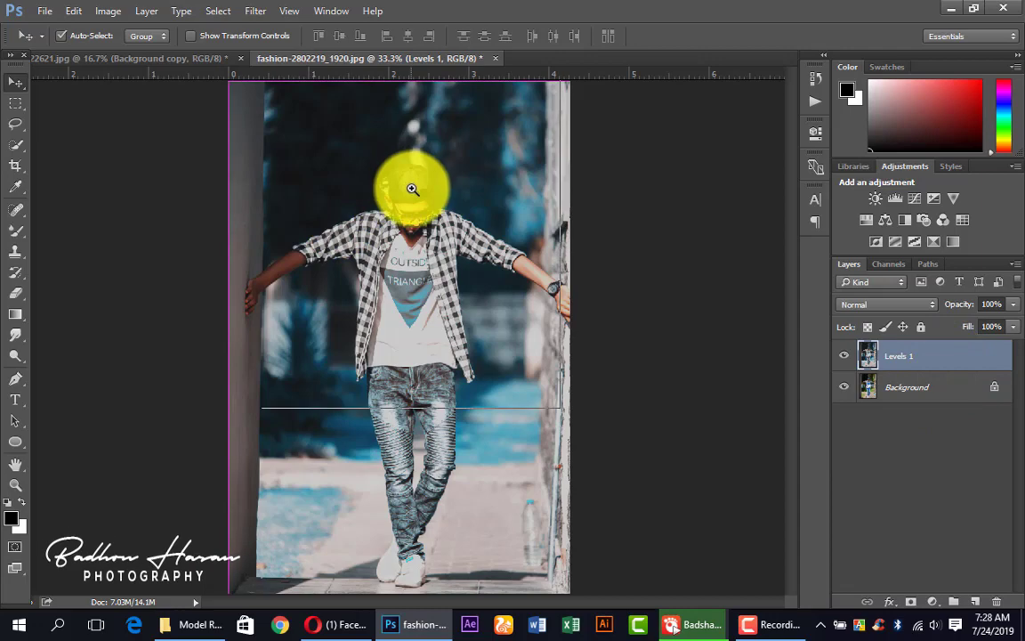
pyautogui.click(412, 188)
pyautogui.click(412, 191)
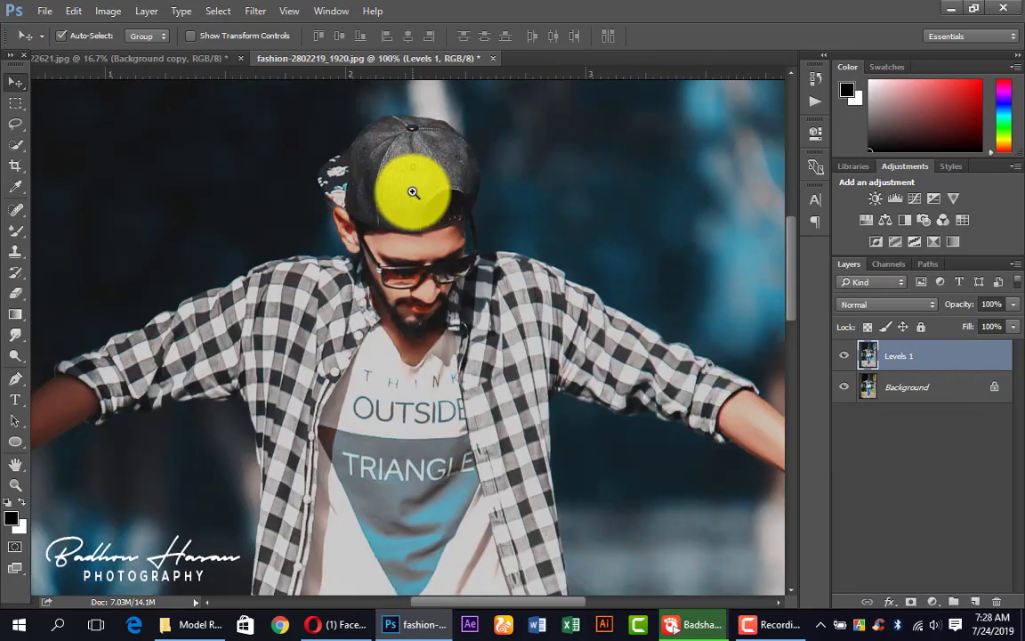
pyautogui.keyDown('alt'); pyautogui.click(412, 192); pyautogui.keyUp('alt')
pyautogui.keyDown('alt'); pyautogui.click(412, 191); pyautogui.keyUp('alt')
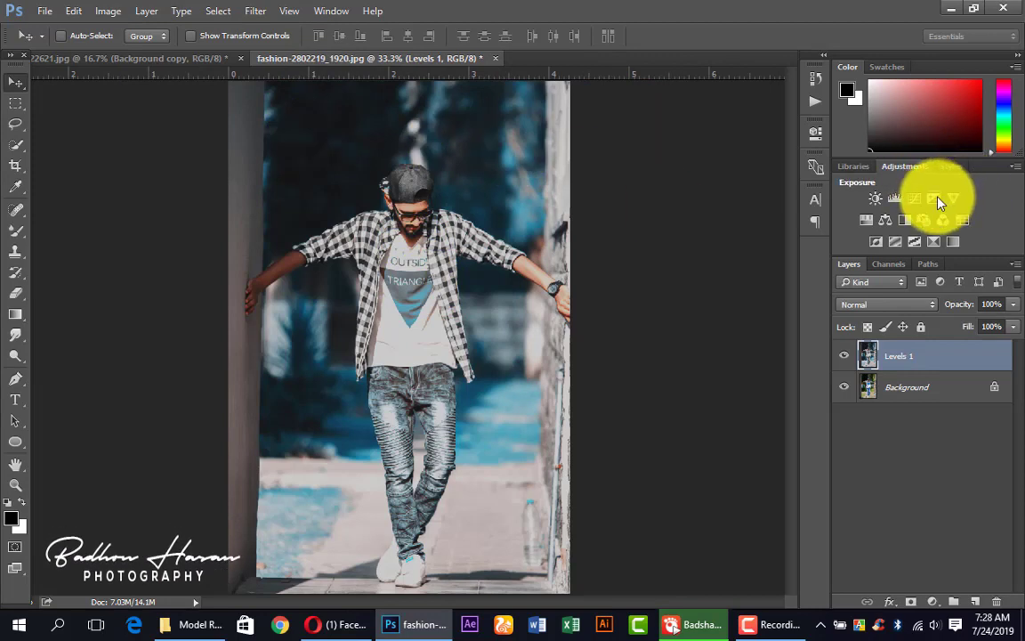
# Add an Exposure adjustment layer, then delete it
pyautogui.click(815, 132)
pyautogui.click(682, 243)
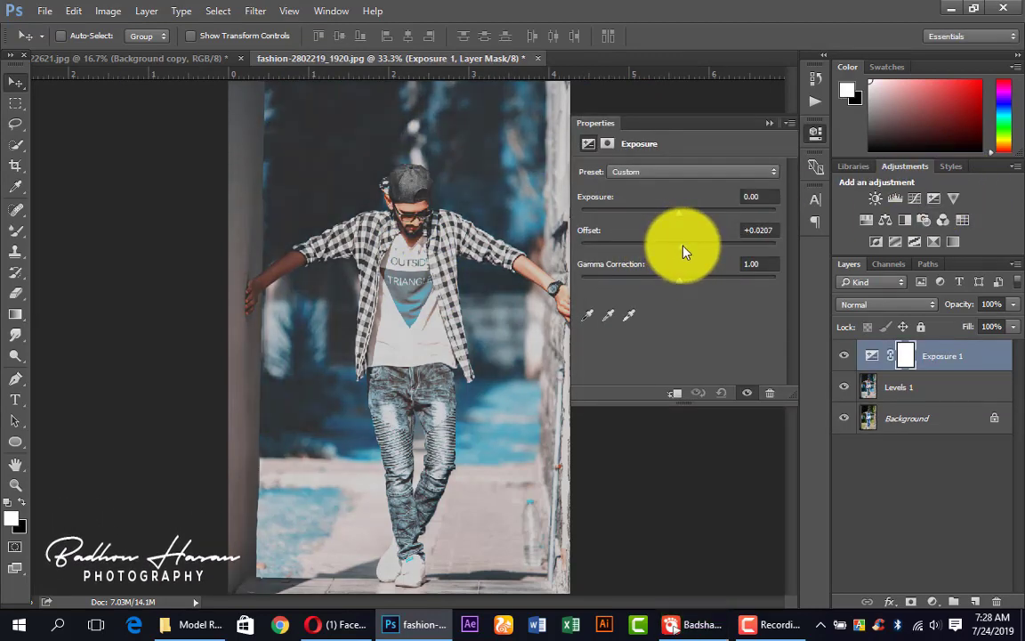
pyautogui.click(815, 132)
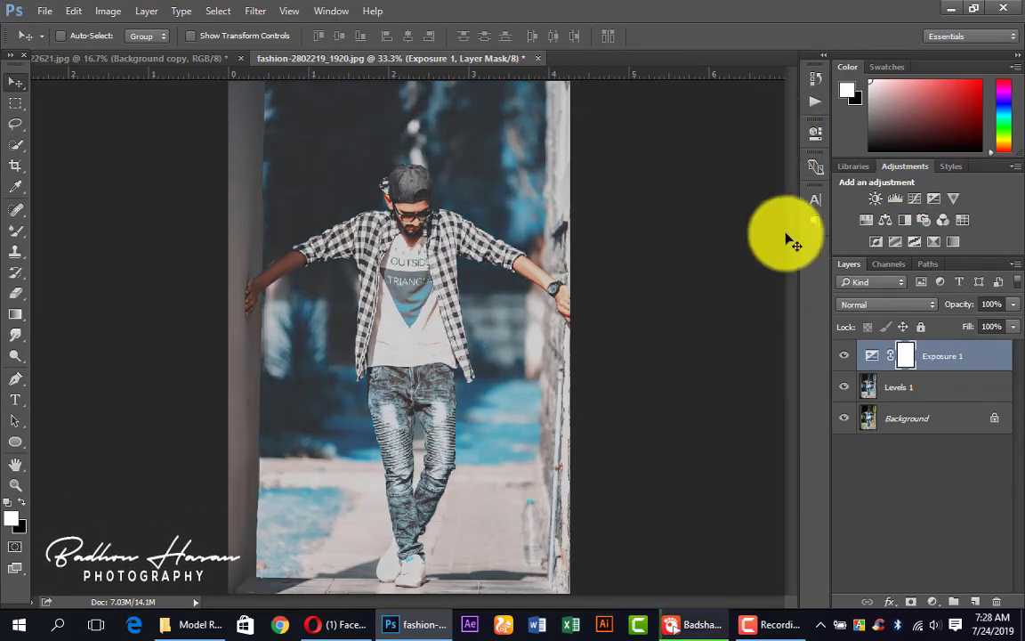
pyautogui.press('Delete')
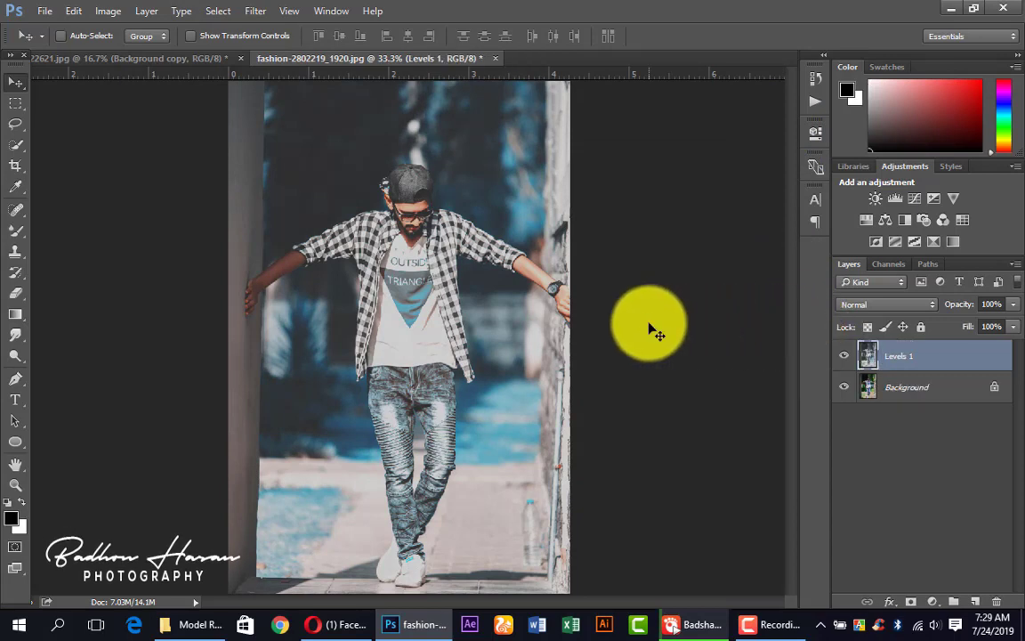
pyautogui.click(60, 35)
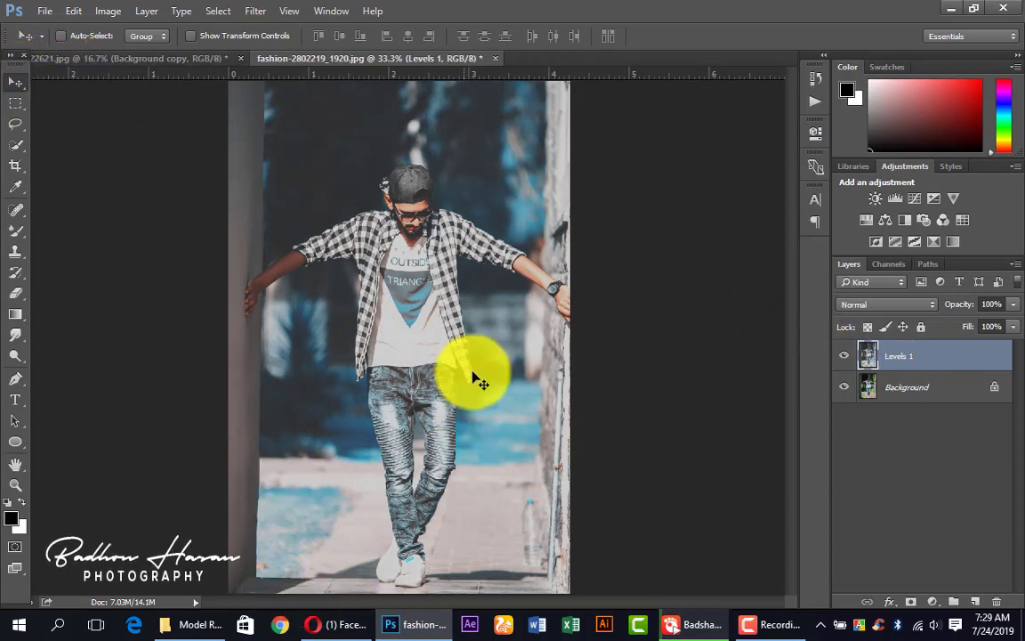